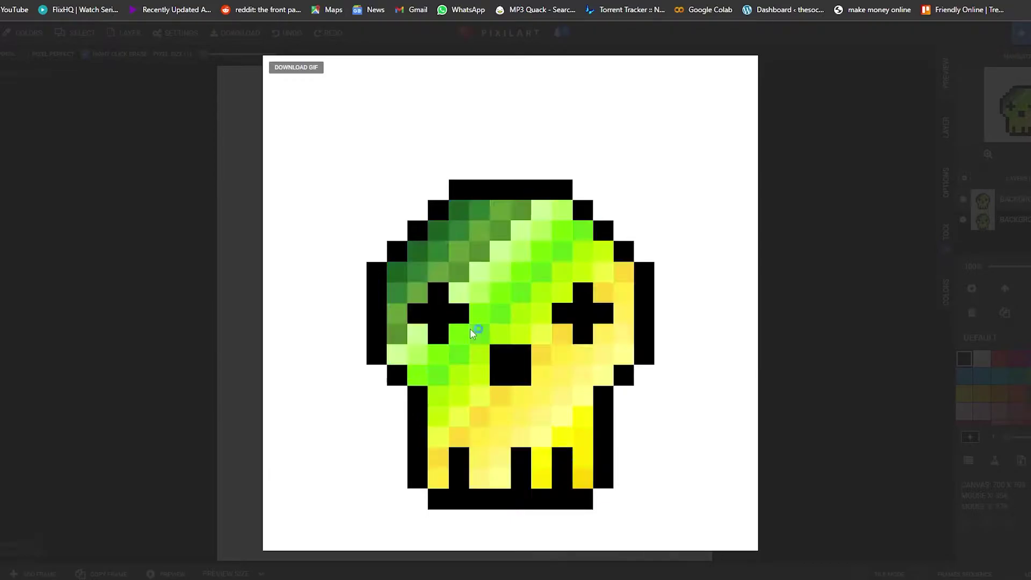
Close the enlarged skull preview and look through the posts on the Pixilart home feed.
{"action": "left_click", "coordinate": [826, 136]}
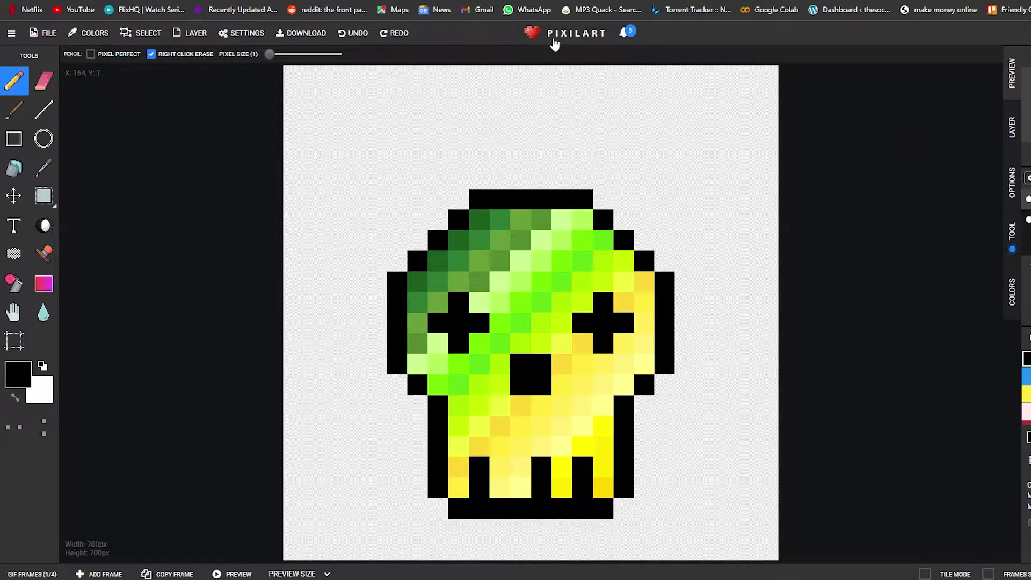
{"action": "left_click", "coordinate": [562, 35]}
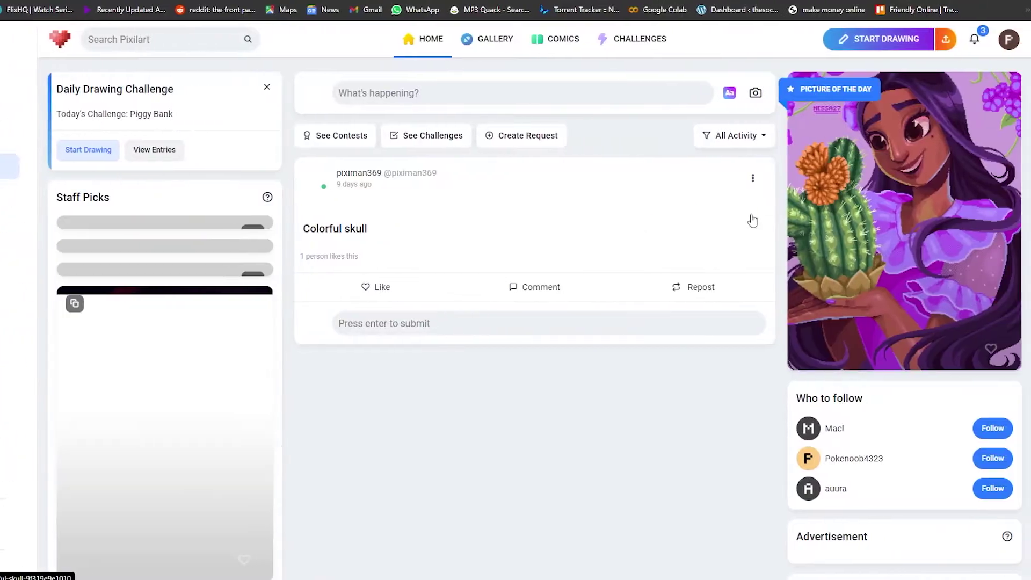
{"action": "scroll", "coordinate": [569, 424], "scroll_direction": "down", "scroll_amount": 4}
{"action": "scroll", "coordinate": [568, 417], "scroll_direction": "down", "scroll_amount": 7}
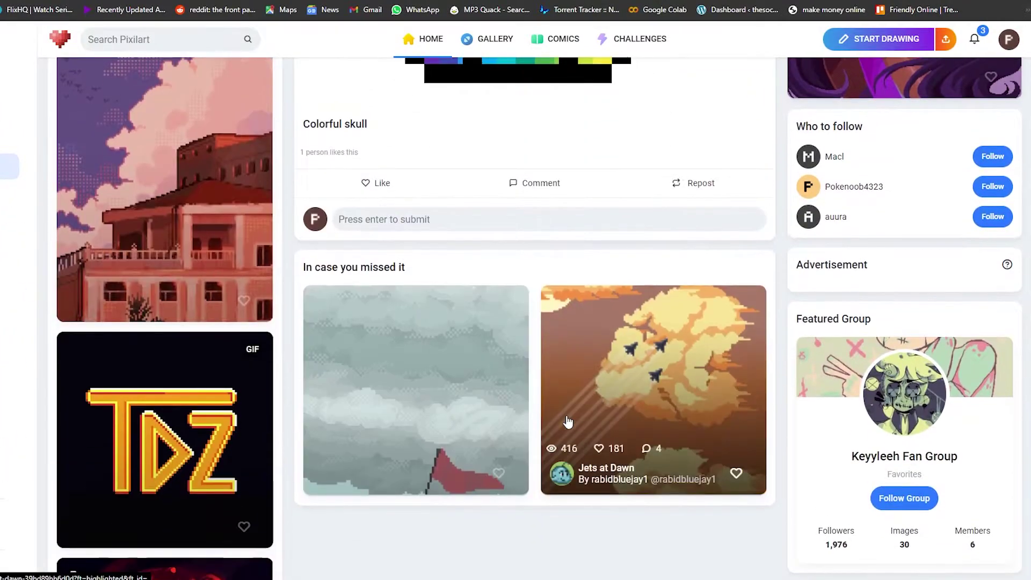
{"action": "scroll", "coordinate": [566, 419], "scroll_direction": "up", "scroll_amount": 10}
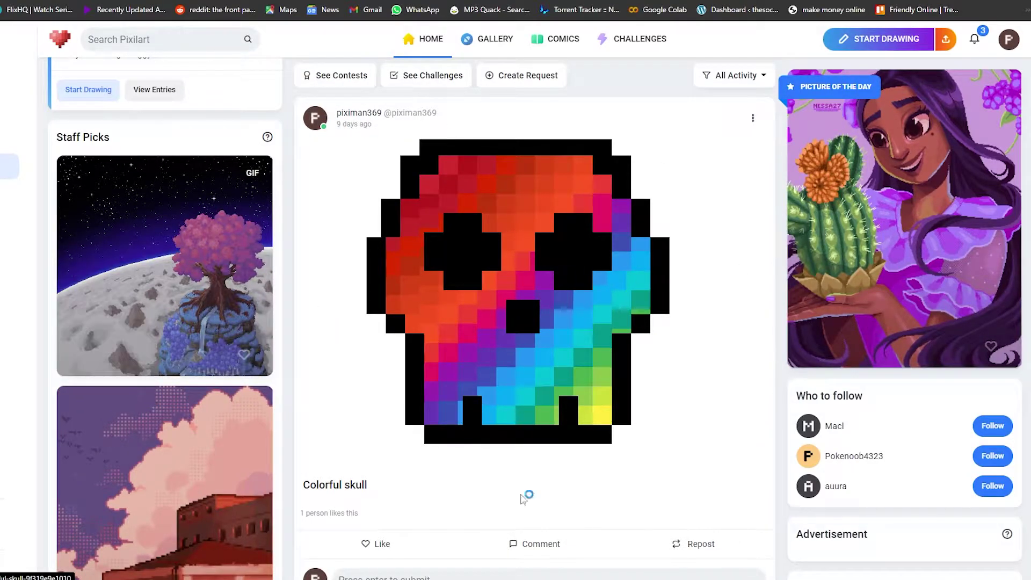
{"action": "scroll", "coordinate": [518, 322], "scroll_direction": "down", "scroll_amount": 4}
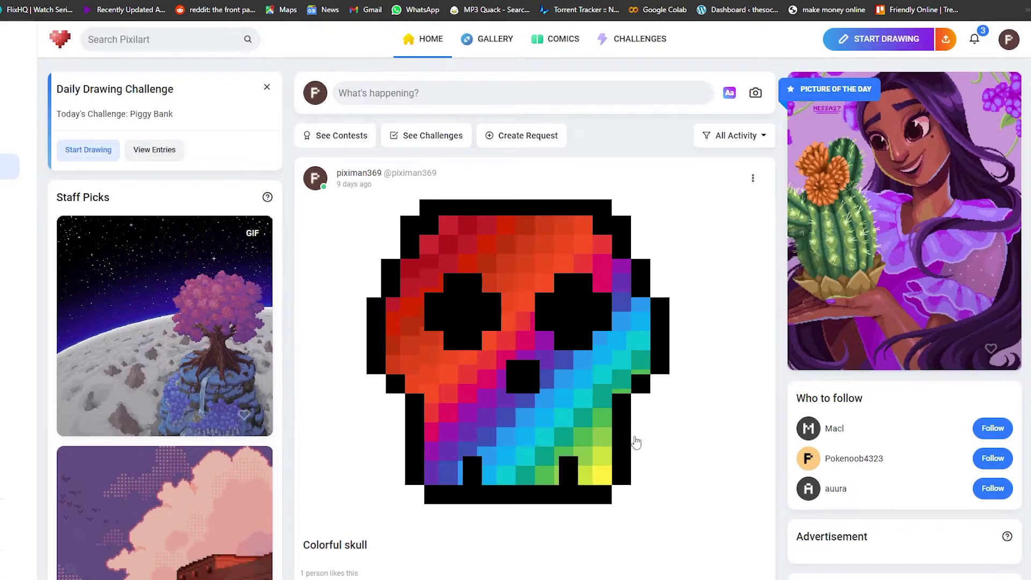
Create a new blank drawing with a width of 24 and a height of 24 pixels.
{"action": "left_click", "coordinate": [886, 47]}
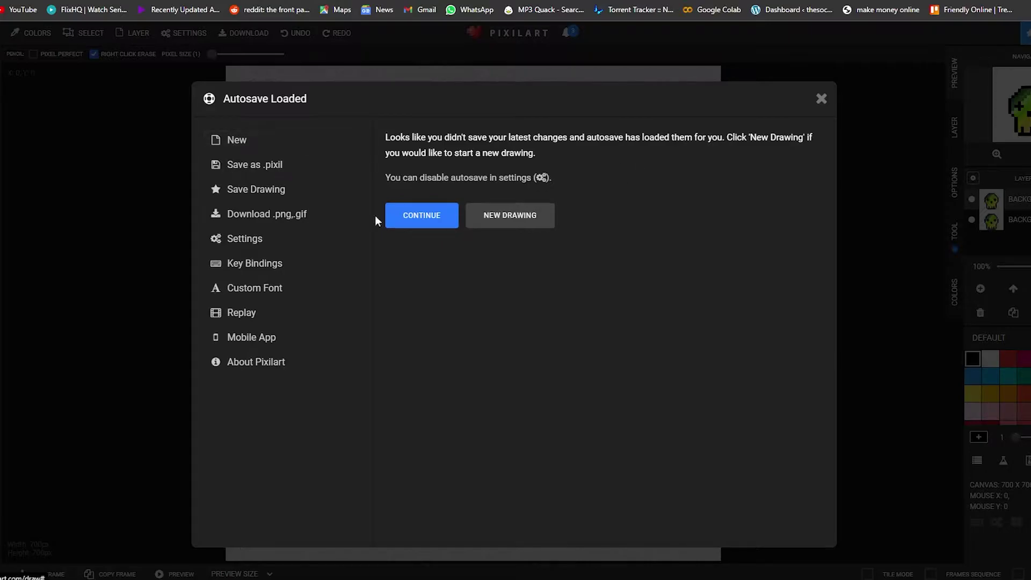
{"action": "left_click", "coordinate": [228, 138]}
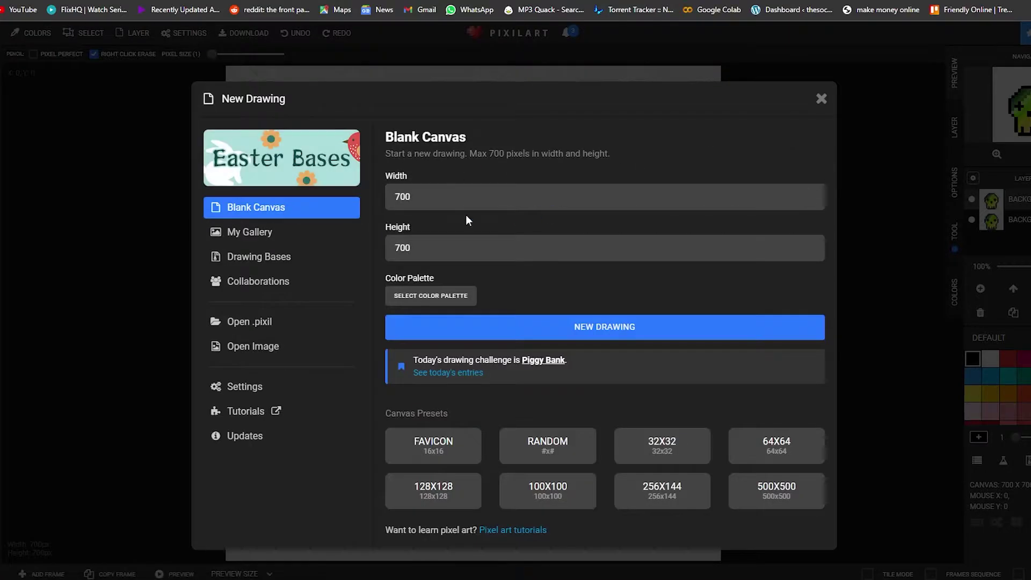
{"action": "left_click", "coordinate": [431, 196]}
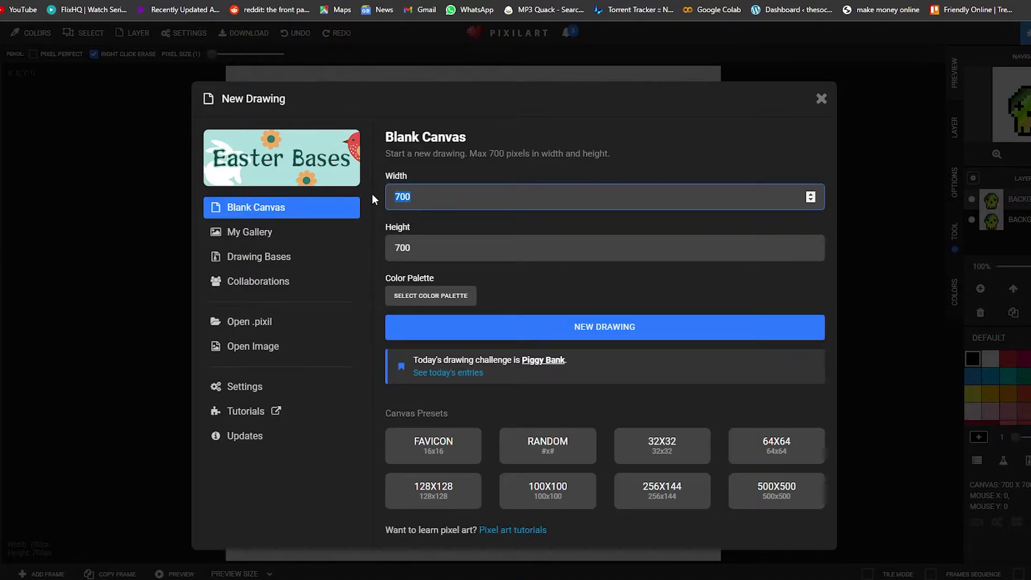
{"action": "type", "text": "24"}
{"action": "key", "text": "Tab"}
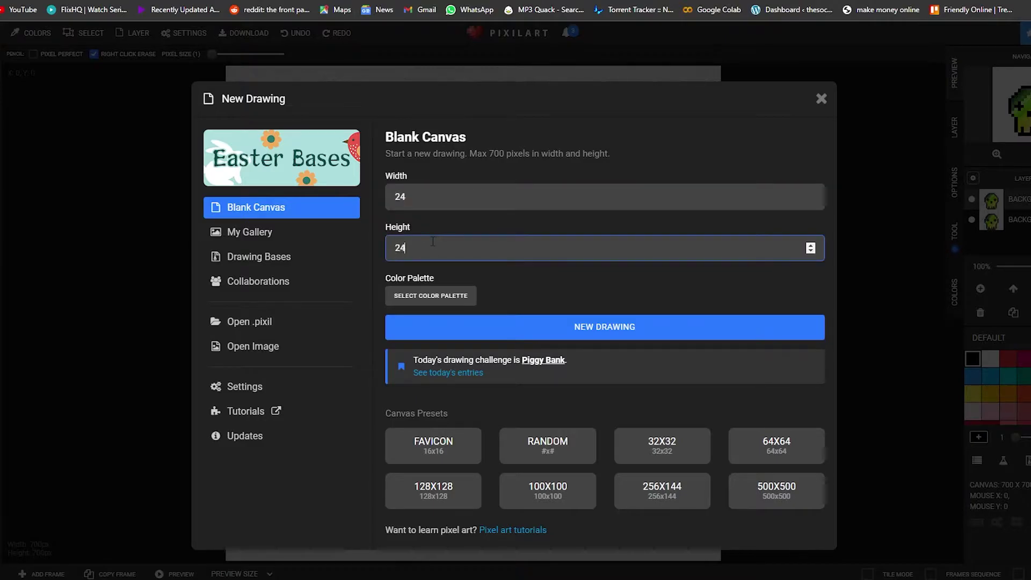
{"action": "left_click", "coordinate": [529, 275]}
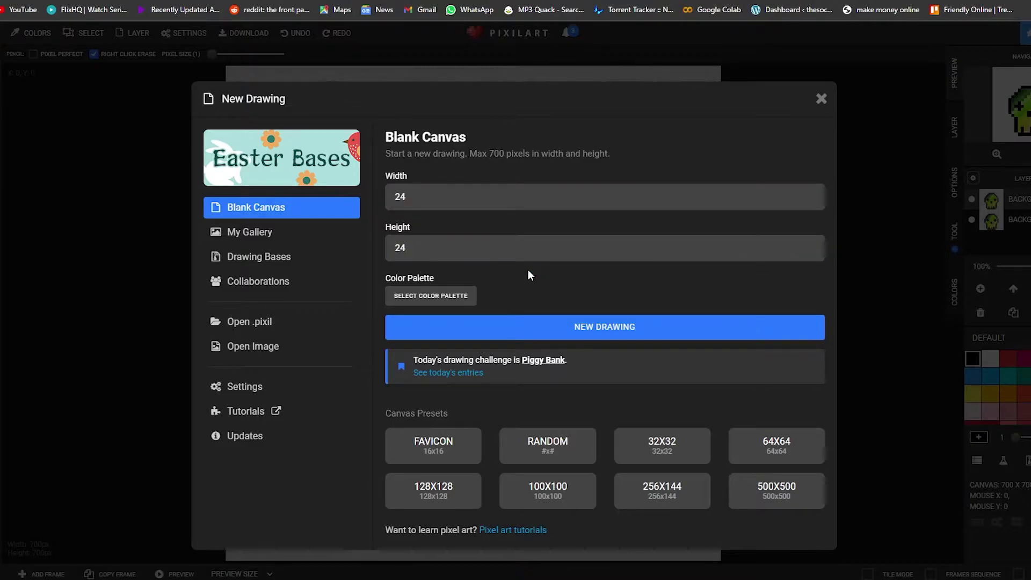
{"action": "left_click", "coordinate": [528, 272]}
{"action": "left_click", "coordinate": [479, 299]}
{"action": "scroll", "coordinate": [528, 355], "scroll_direction": "down", "scroll_amount": 1}
{"action": "scroll", "coordinate": [518, 465], "scroll_direction": "up", "scroll_amount": 1}
{"action": "left_click", "coordinate": [618, 326]}
{"action": "left_click", "coordinate": [563, 59]}
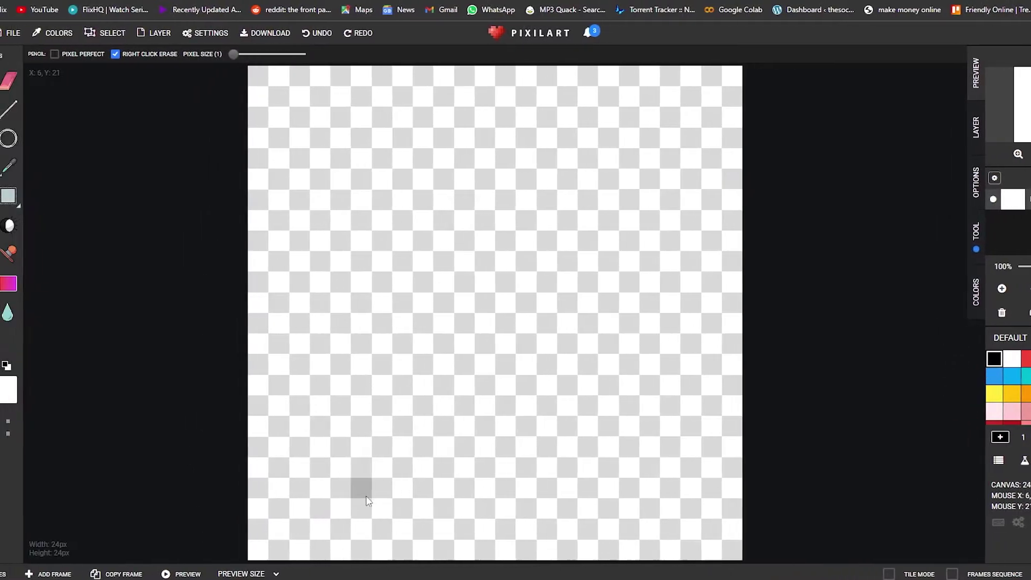
Using black, pencil a 9-pixel-wide horizontal line on row 20 as the base of the skull's jaw.
{"action": "left_click", "coordinate": [17, 373]}
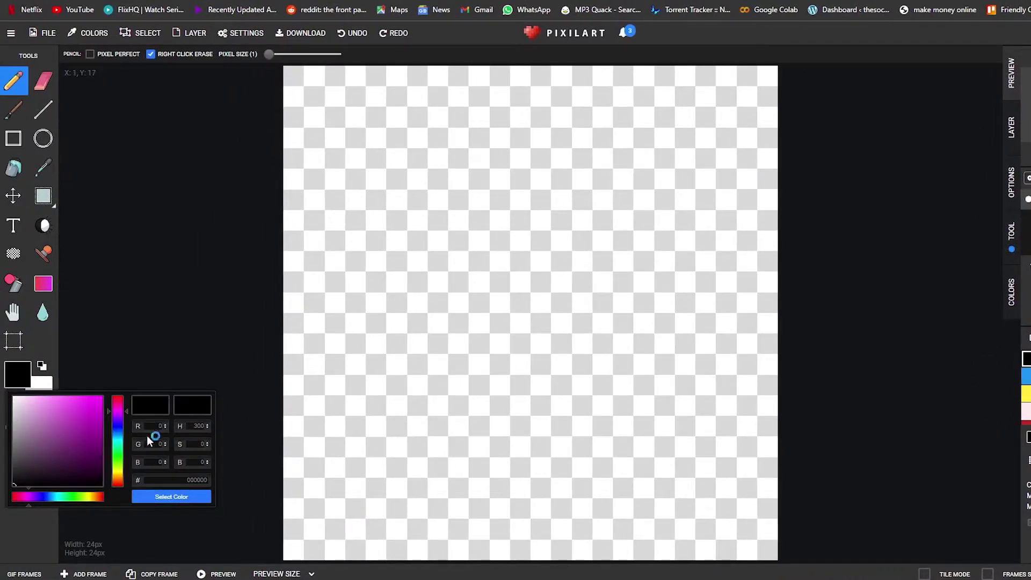
{"action": "left_click", "coordinate": [172, 497]}
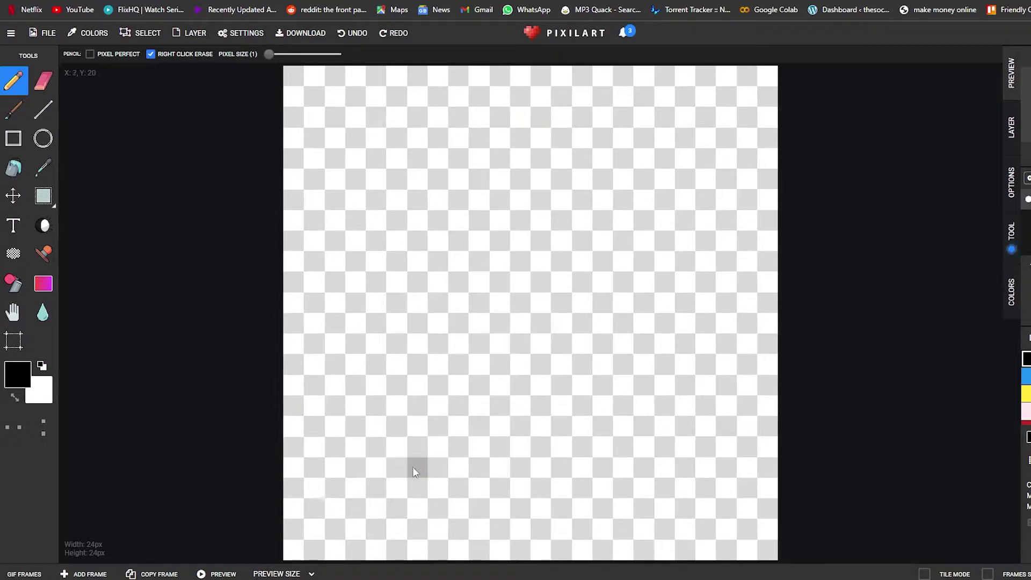
{"action": "left_click", "coordinate": [438, 466]}
{"action": "left_click", "coordinate": [465, 467]}
{"action": "left_click", "coordinate": [485, 471]}
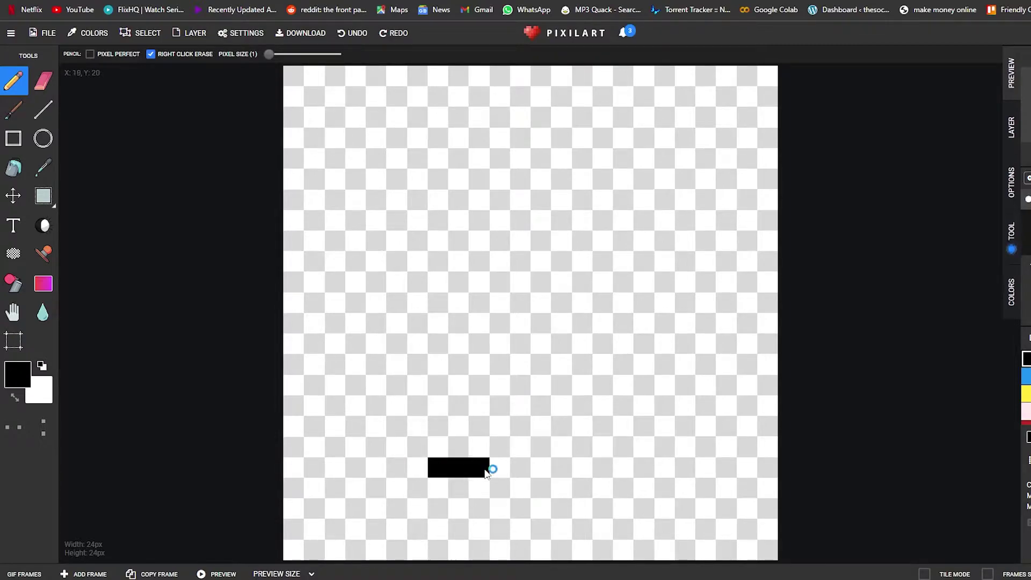
{"action": "left_click", "coordinate": [524, 472]}
{"action": "left_click", "coordinate": [554, 470]}
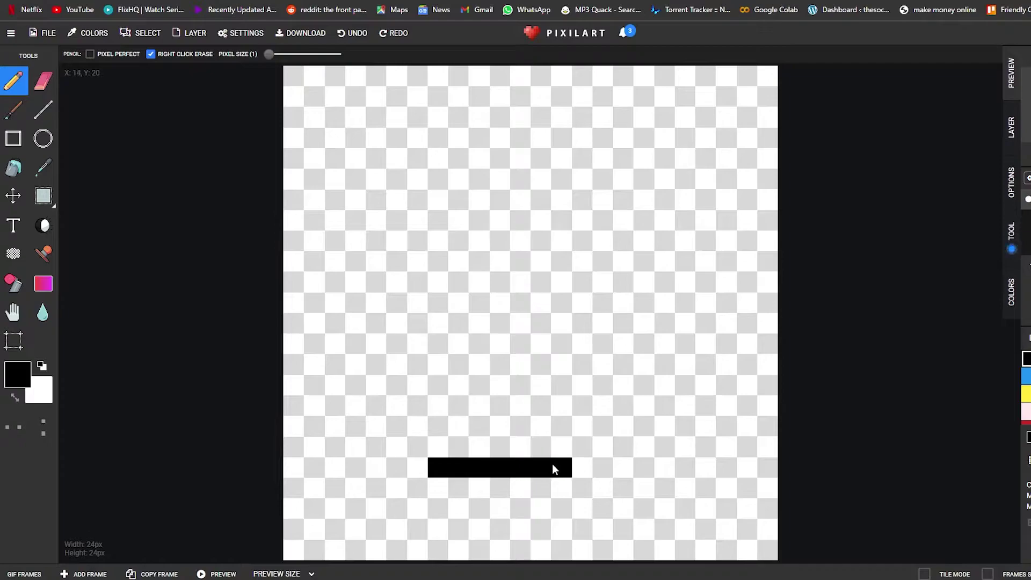
{"action": "left_click", "coordinate": [574, 466]}
{"action": "left_click", "coordinate": [611, 471]}
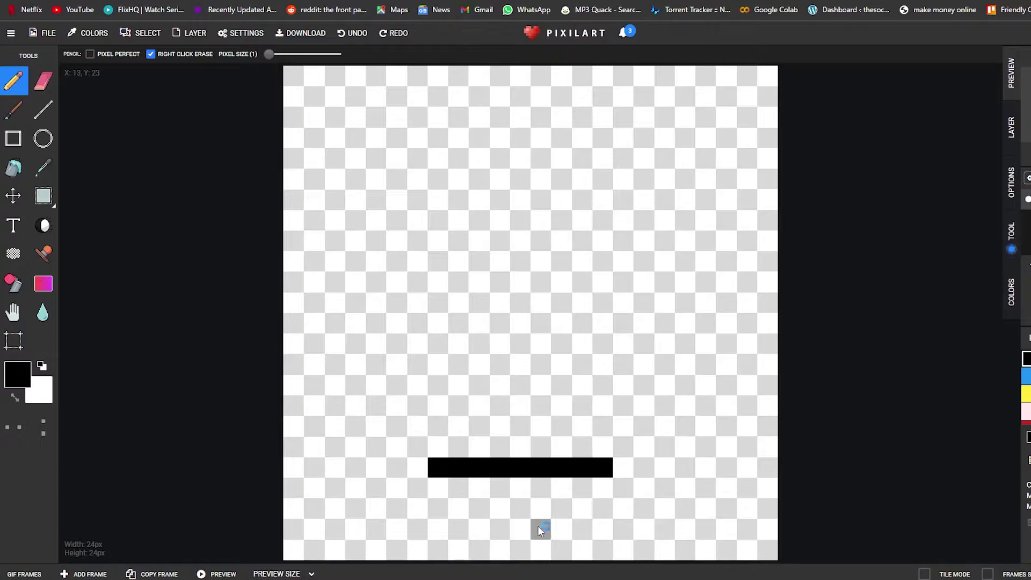
Check the colorful skull post for reference and draw the two 6-pixel-tall jaw walls rising diagonally off the base's ends.
{"action": "left_click", "coordinate": [615, 451]}
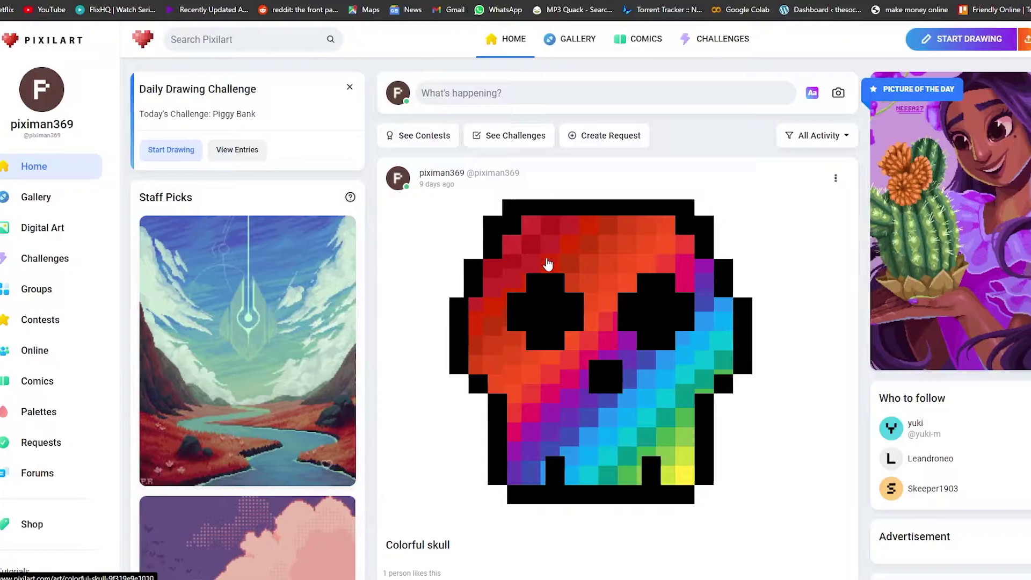
{"action": "scroll", "coordinate": [548, 263], "scroll_direction": "down", "scroll_amount": 5}
{"action": "scroll", "coordinate": [530, 249], "scroll_direction": "up", "scroll_amount": 4}
{"action": "left_click", "coordinate": [531, 249]}
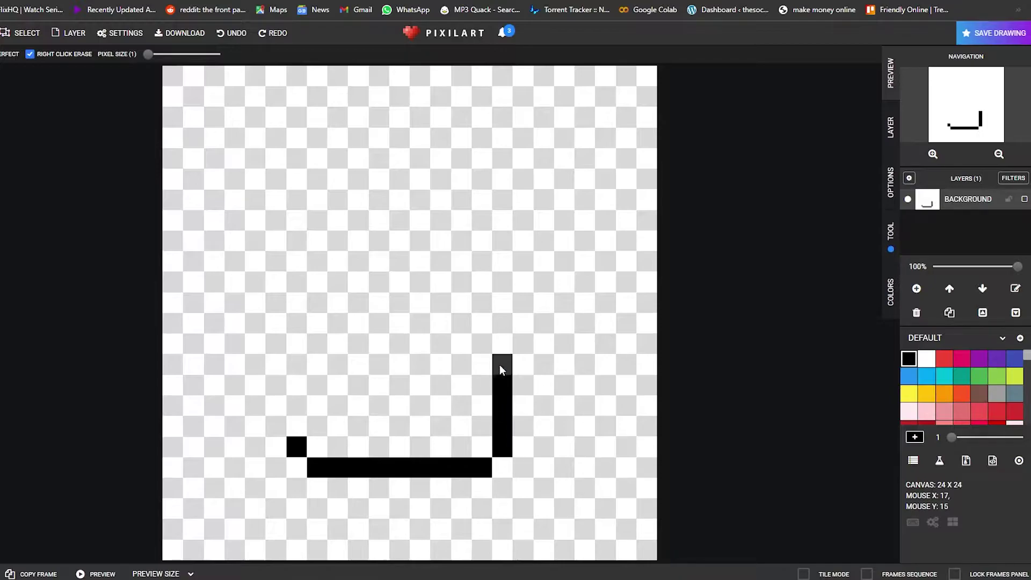
{"action": "left_click_drag", "start_coordinate": [295, 426], "coordinate": [300, 358]}
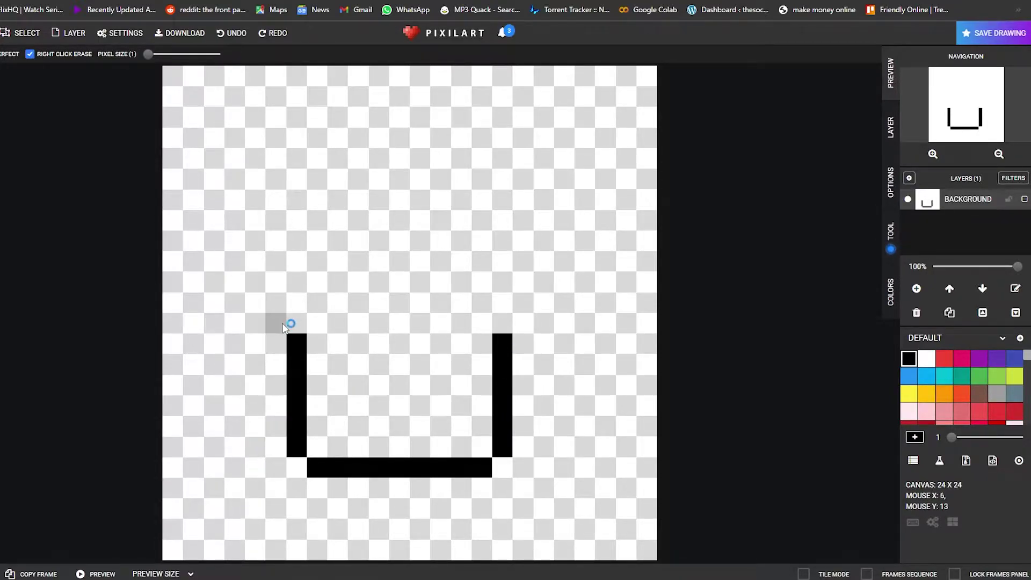
Widen the outline above the jaw with one diagonal pixel per side, topped by 4-pixel-tall vertical cheek lines.
{"action": "left_click", "coordinate": [277, 323]}
{"action": "left_click", "coordinate": [529, 323]}
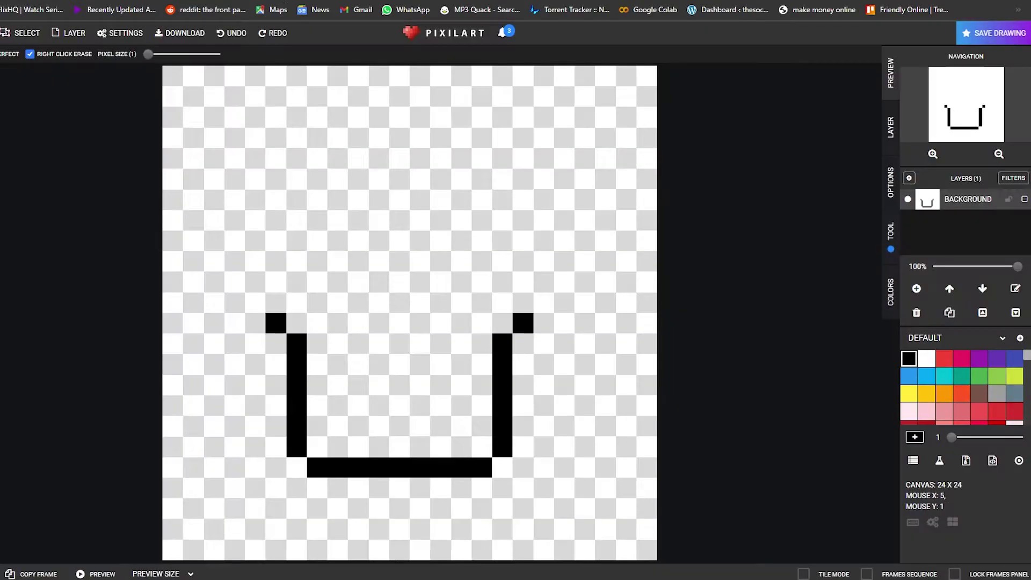
{"action": "left_click", "coordinate": [538, 307]}
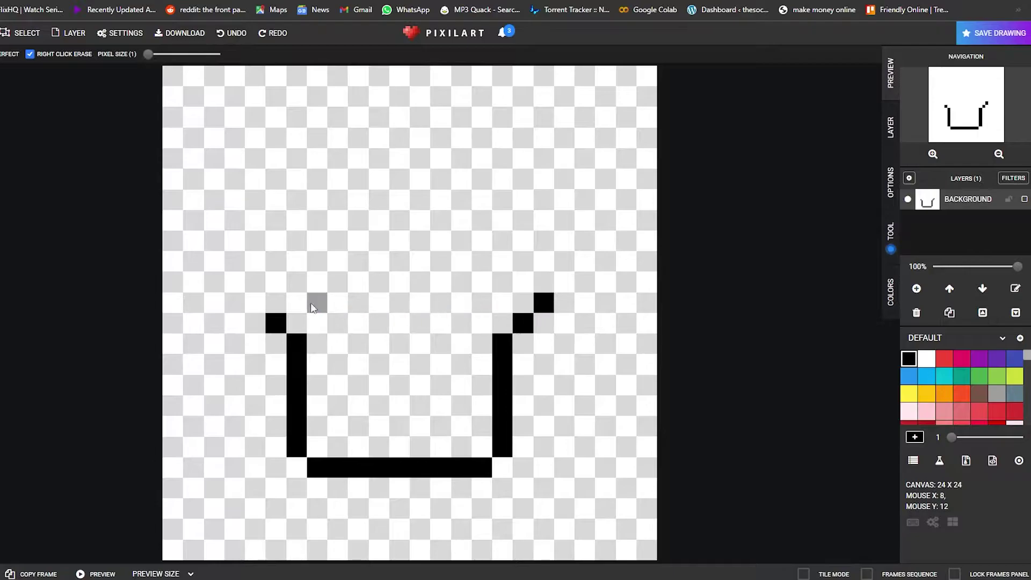
{"action": "left_click", "coordinate": [262, 306]}
{"action": "left_click_drag", "start_coordinate": [261, 296], "coordinate": [256, 220]}
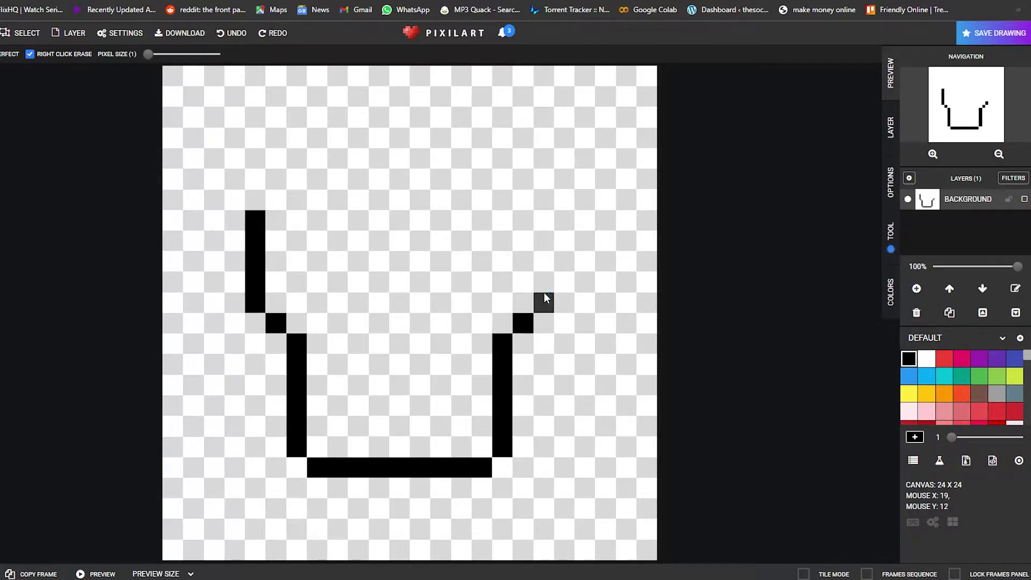
{"action": "key", "text": "ctrl+z"}
{"action": "left_click", "coordinate": [543, 290]}
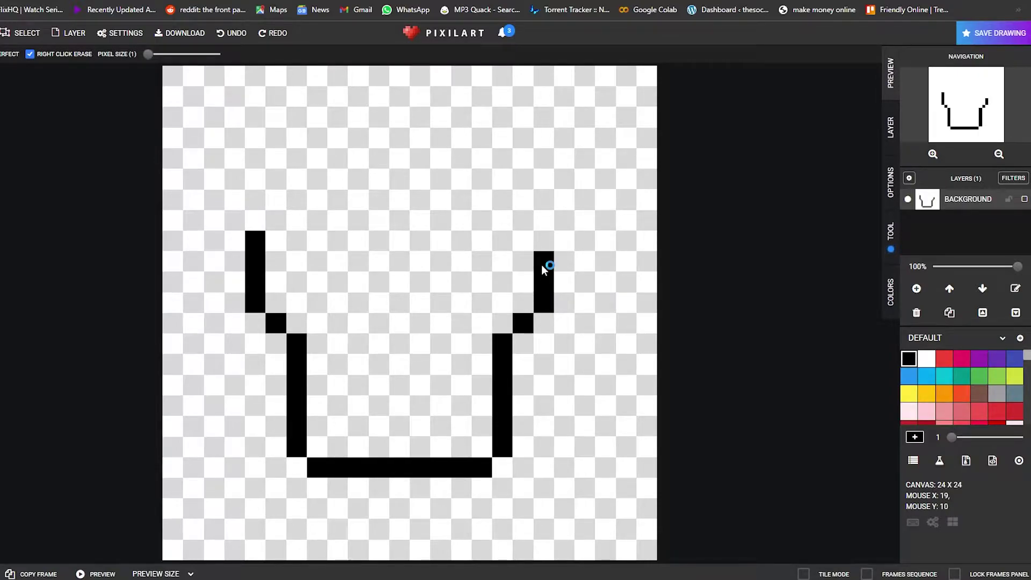
{"action": "left_click", "coordinate": [544, 242]}
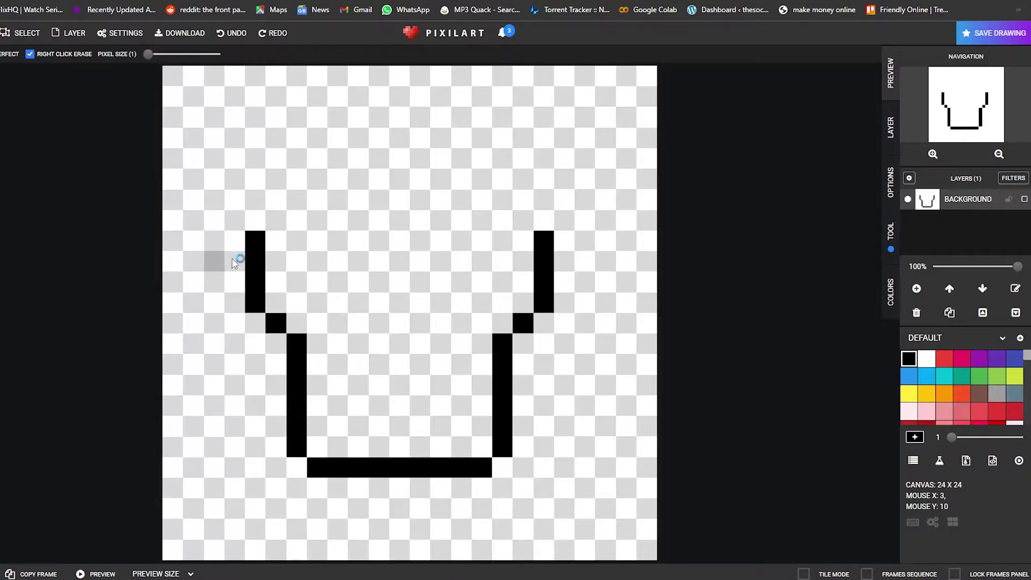
Step the outline inward on both sides with 2-pixel-tall segments and close the skull with a horizontal line on row 5.
{"action": "left_click", "coordinate": [275, 220]}
{"action": "left_click", "coordinate": [276, 199]}
{"action": "left_click", "coordinate": [524, 220]}
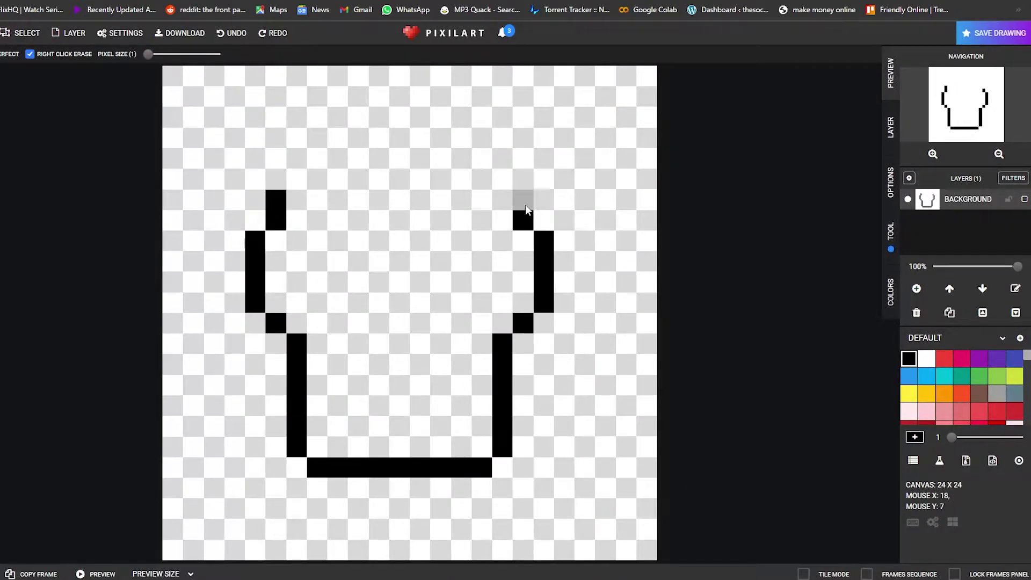
{"action": "left_click", "coordinate": [523, 201]}
{"action": "left_click", "coordinate": [497, 173]}
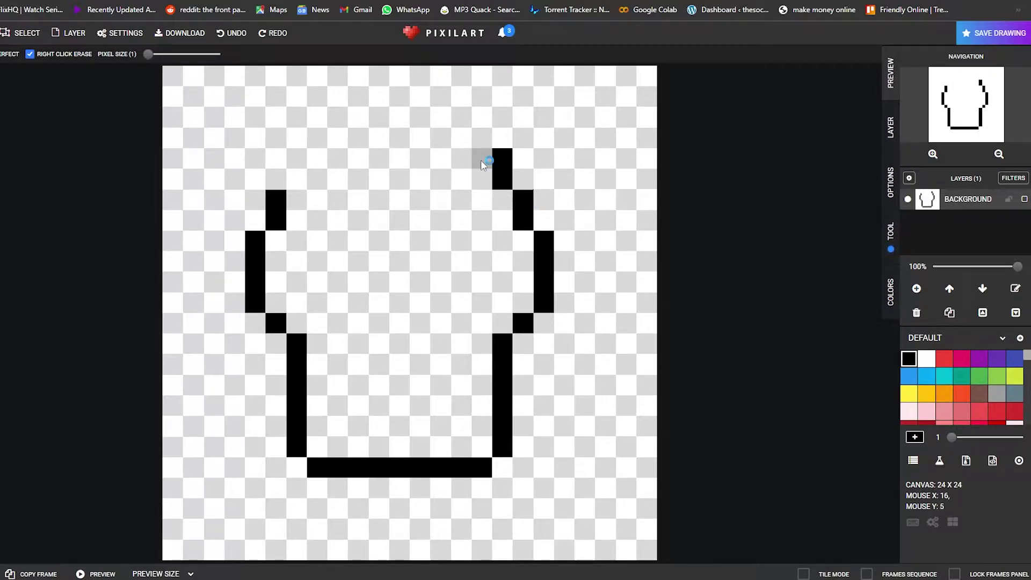
{"action": "left_click", "coordinate": [482, 160]}
{"action": "left_click", "coordinate": [294, 177]}
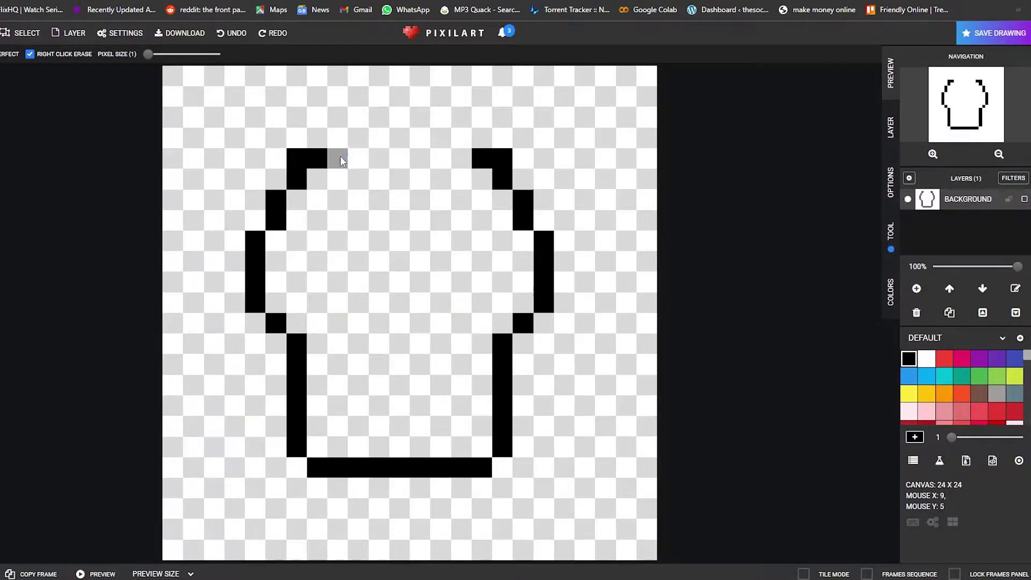
{"action": "left_click_drag", "start_coordinate": [339, 159], "coordinate": [465, 161]}
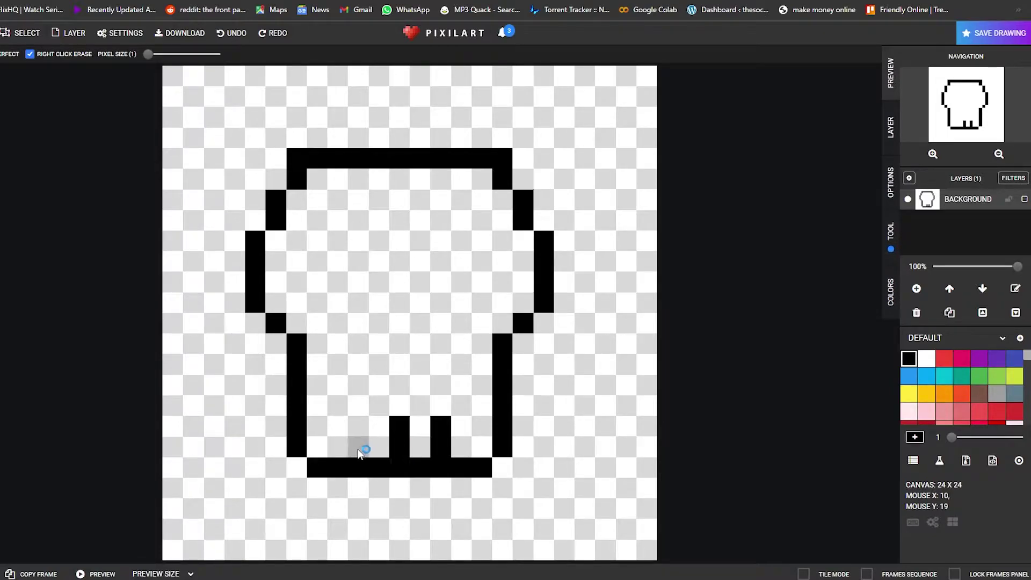
Draw three 2-pixel-tall tooth lines on the jaw base and a 2 by 2 pixel nose above them.
{"action": "left_click_drag", "start_coordinate": [358, 452], "coordinate": [359, 431]}
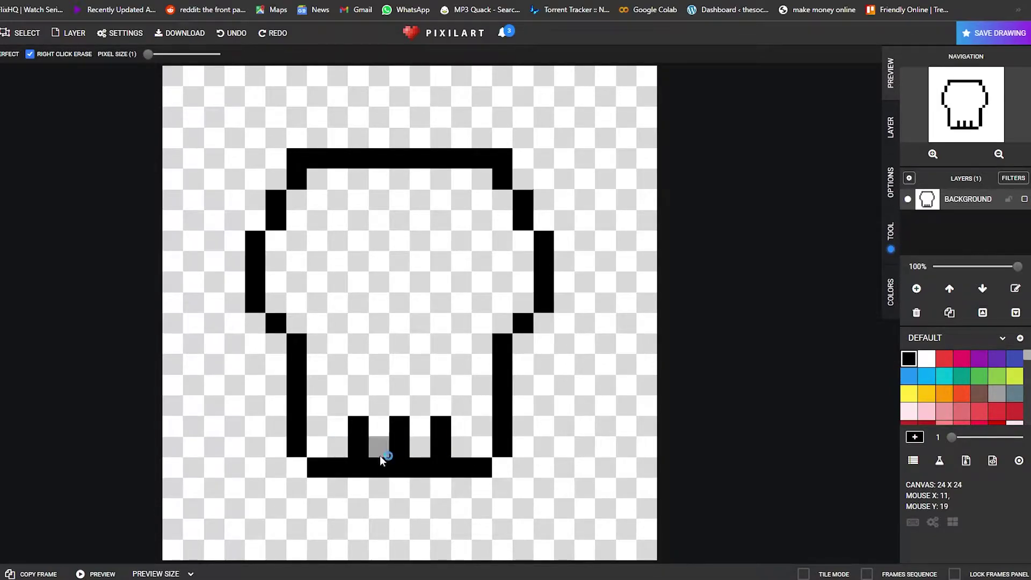
{"action": "left_click", "coordinate": [399, 447]}
{"action": "left_click_drag", "start_coordinate": [397, 366], "coordinate": [385, 382]}
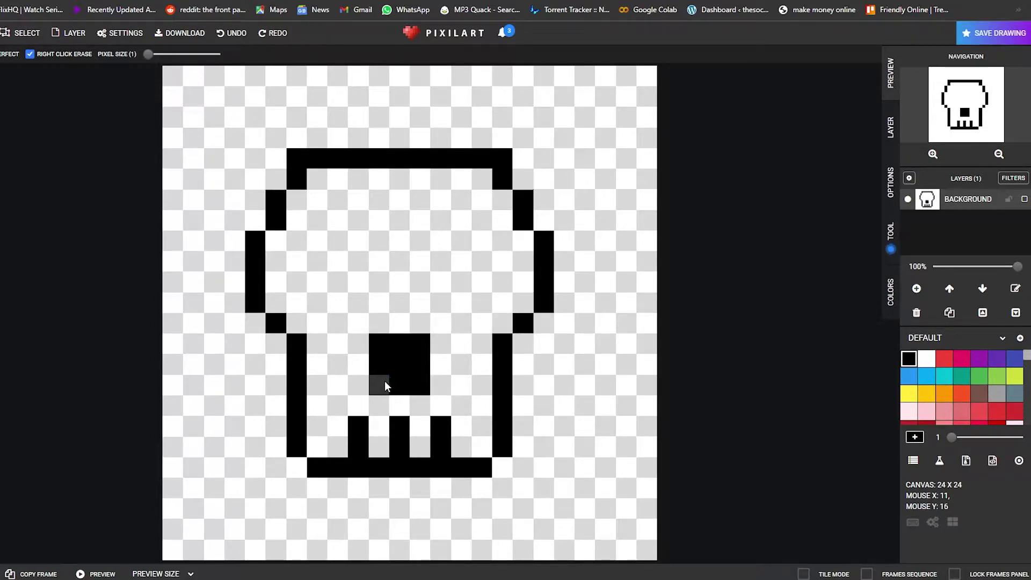
{"action": "key", "text": "ctrl+z"}
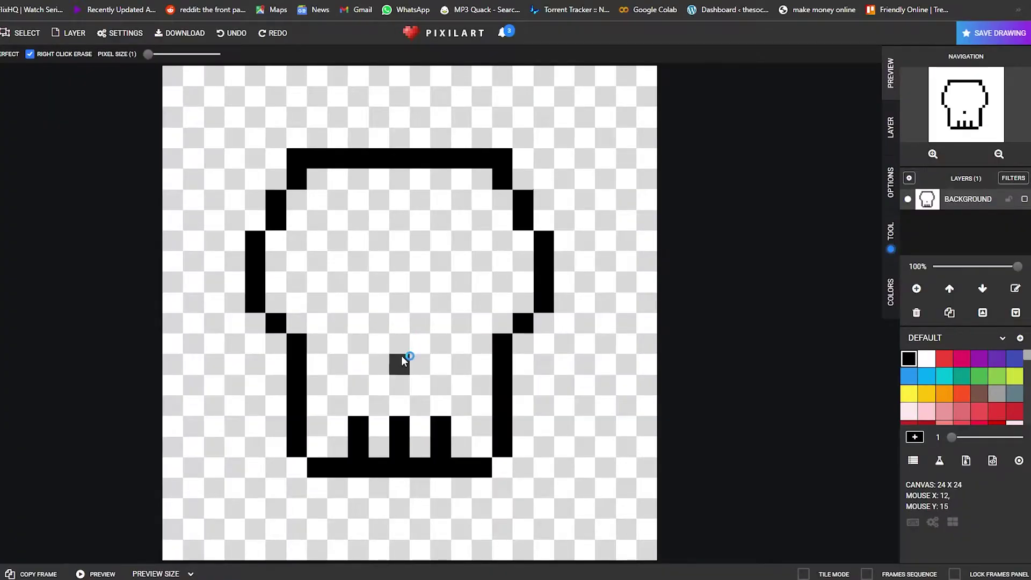
{"action": "left_click", "coordinate": [401, 362]}
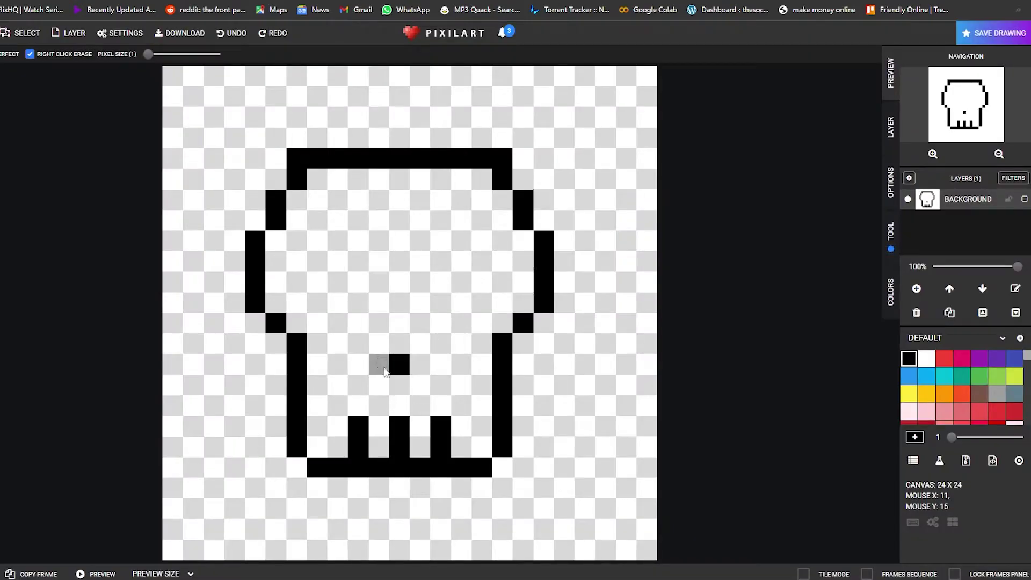
{"action": "left_click", "coordinate": [385, 371]}
{"action": "left_click", "coordinate": [386, 348]}
{"action": "left_click", "coordinate": [400, 346]}
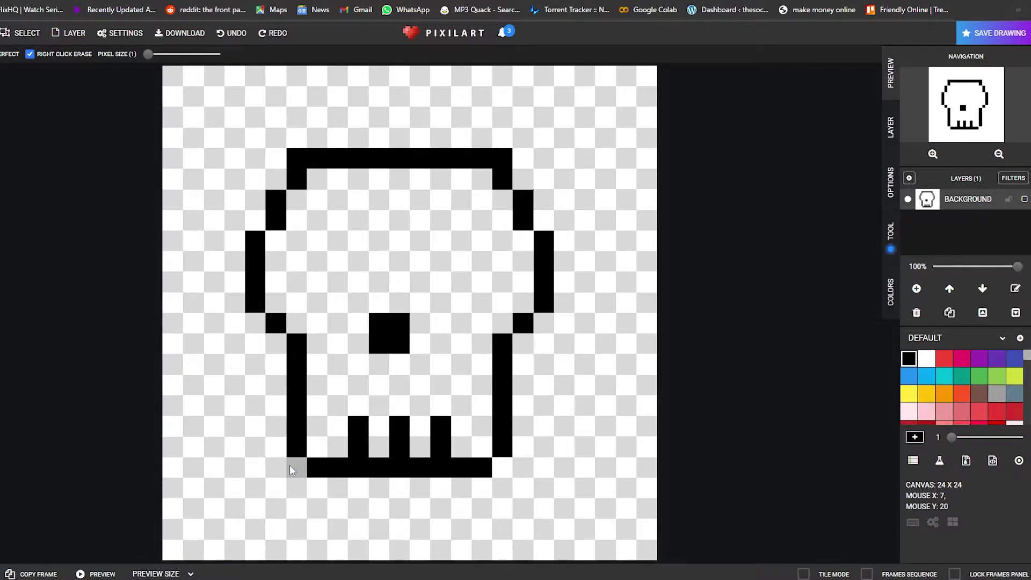
Move the left jaw wall one pixel outward, extend the base to meet it and lengthen the left cheek line to 5 pixels.
{"action": "key", "text": "e"}
{"action": "mouse_move", "coordinate": [288, 467]}
{"action": "left_mouse_down"}
{"action": "mouse_move", "coordinate": [303, 338]}
{"action": "mouse_move", "coordinate": [297, 429]}
{"action": "mouse_move", "coordinate": [285, 328]}
{"action": "mouse_move", "coordinate": [254, 310]}
{"action": "mouse_move", "coordinate": [260, 255]}
{"action": "mouse_move", "coordinate": [280, 214]}
{"action": "left_mouse_up"}
{"action": "key", "text": "b"}
{"action": "key", "text": "ctrl+z"}
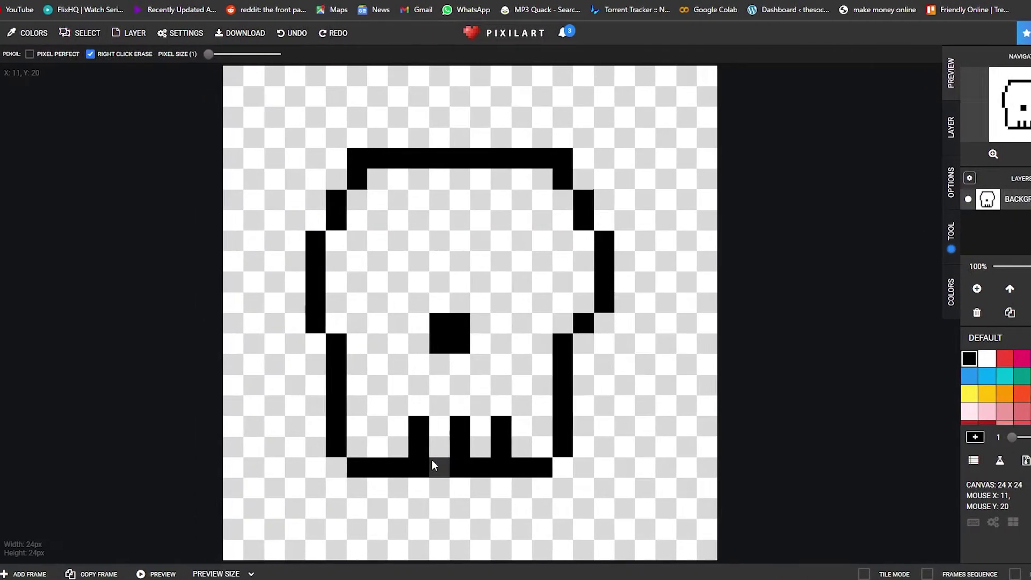
Erase the three tooth lines above the jaw base with the Eraser.
{"action": "left_click", "coordinate": [43, 81]}
{"action": "left_click", "coordinate": [358, 426]}
{"action": "mouse_move", "coordinate": [492, 441]}
{"action": "left_mouse_down"}
{"action": "mouse_move", "coordinate": [557, 440]}
{"action": "mouse_move", "coordinate": [522, 431]}
{"action": "left_mouse_up"}
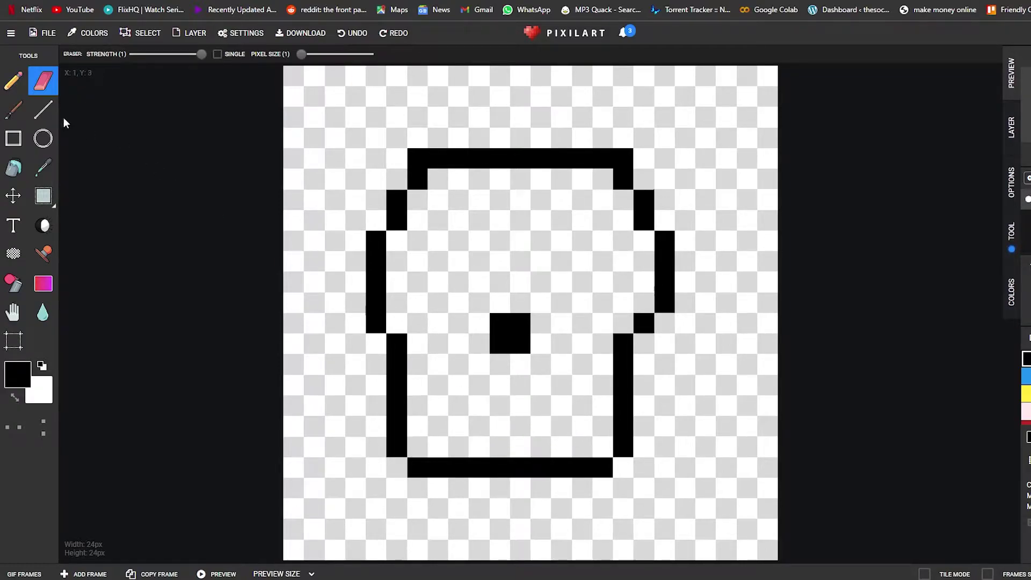
{"action": "left_click", "coordinate": [13, 81]}
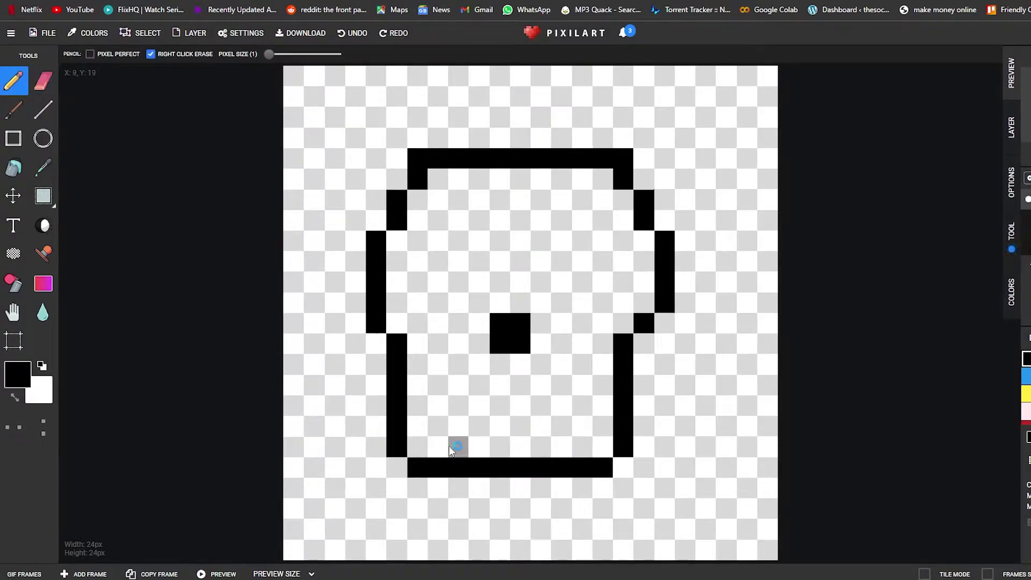
{"action": "left_click_drag", "start_coordinate": [456, 445], "coordinate": [459, 426]}
{"action": "left_click_drag", "start_coordinate": [561, 447], "coordinate": [570, 434]}
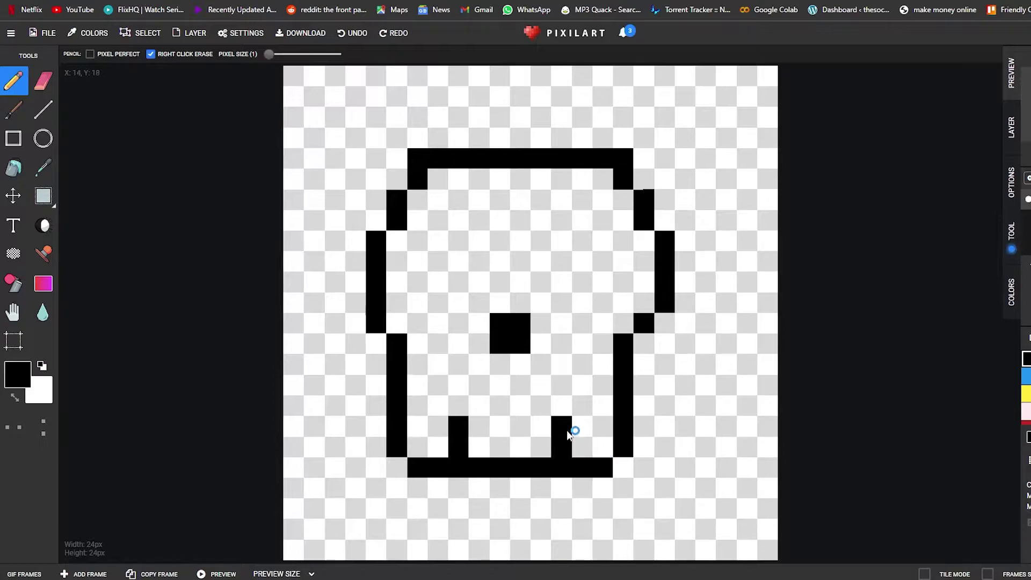
{"action": "left_click", "coordinate": [518, 449]}
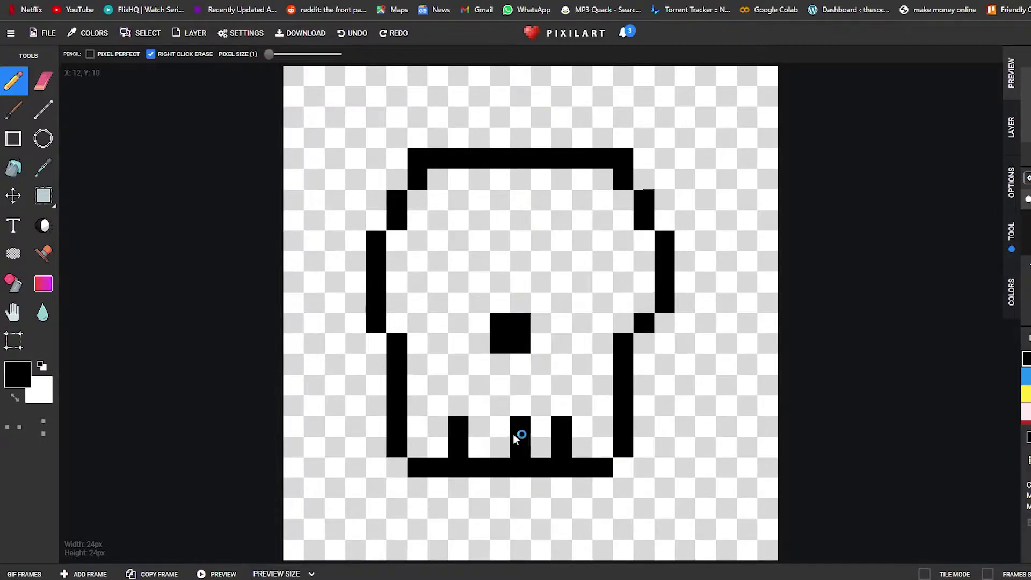
{"action": "key", "text": "ctrl+z"}
{"action": "key", "text": "ctrl+z"}
{"action": "key", "text": "ctrl+z"}
{"action": "key", "text": "ctrl+z"}
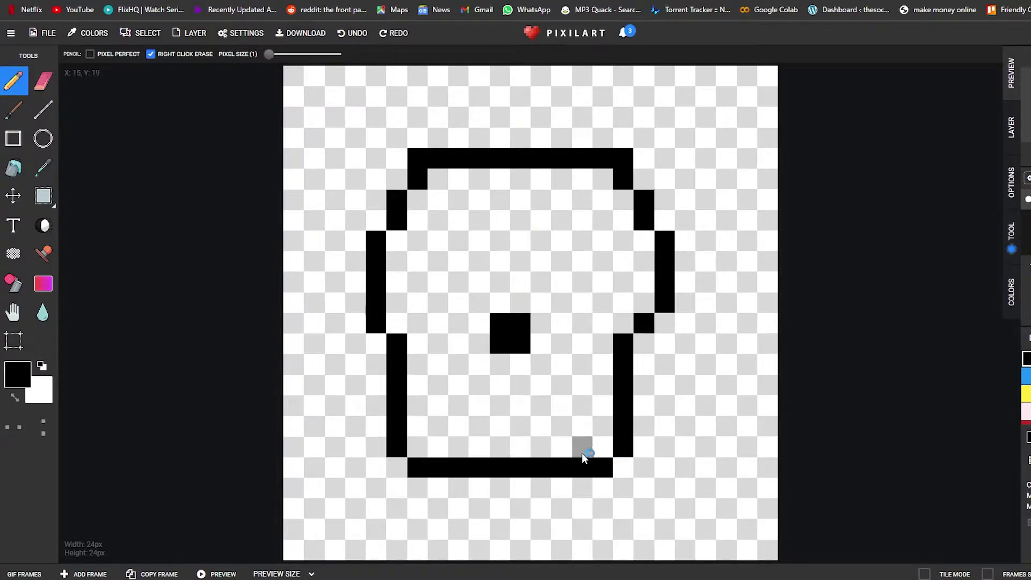
Draw two 2-pixel-tall tooth lines on the jaw base and two plus-shaped eyes, each 3 by 3 pixels, above the nose.
{"action": "left_click_drag", "start_coordinate": [479, 448], "coordinate": [479, 434]}
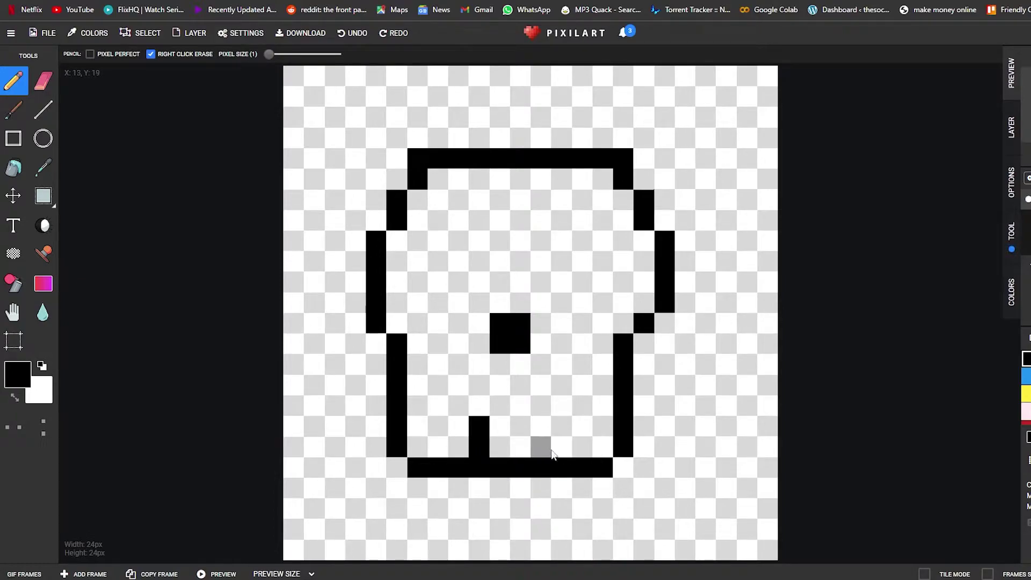
{"action": "left_click_drag", "start_coordinate": [542, 449], "coordinate": [548, 426]}
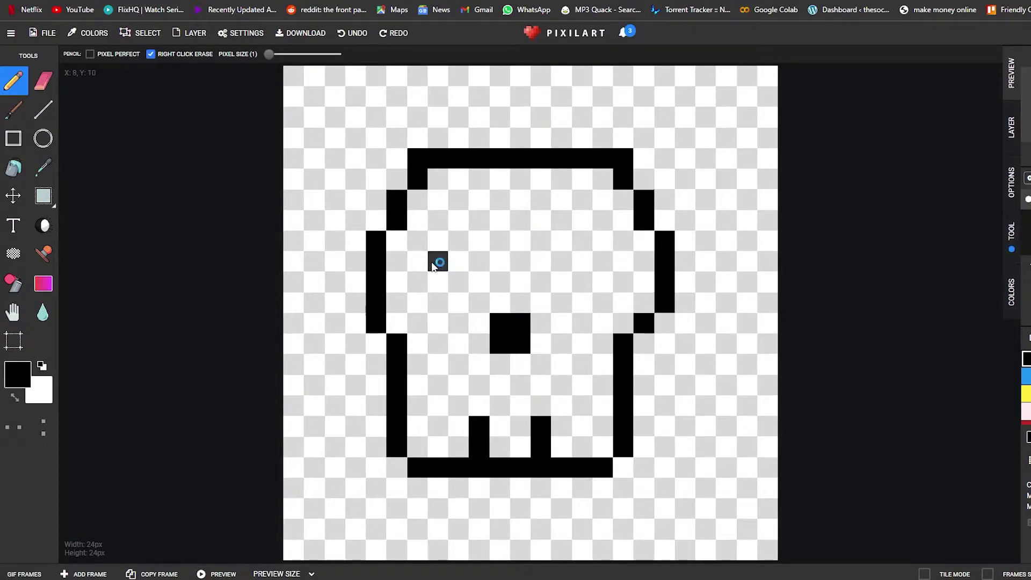
{"action": "left_click", "coordinate": [458, 282]}
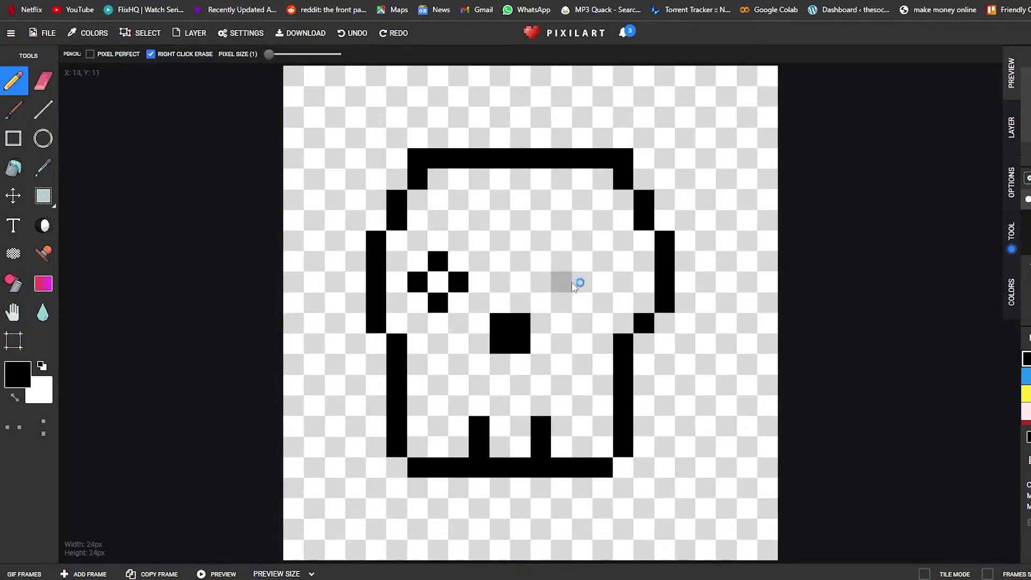
{"action": "left_click", "coordinate": [577, 279]}
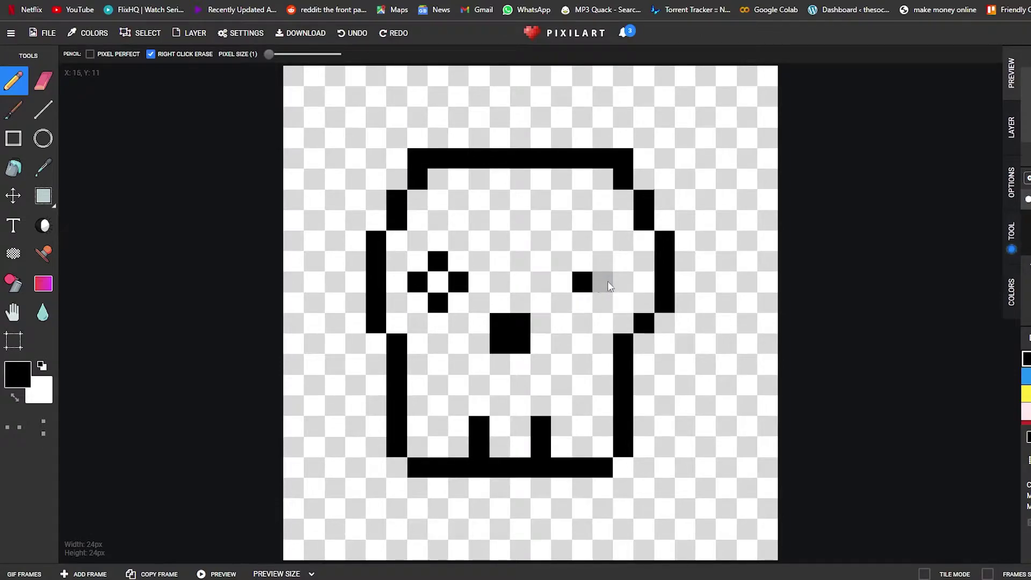
{"action": "left_click", "coordinate": [541, 281]}
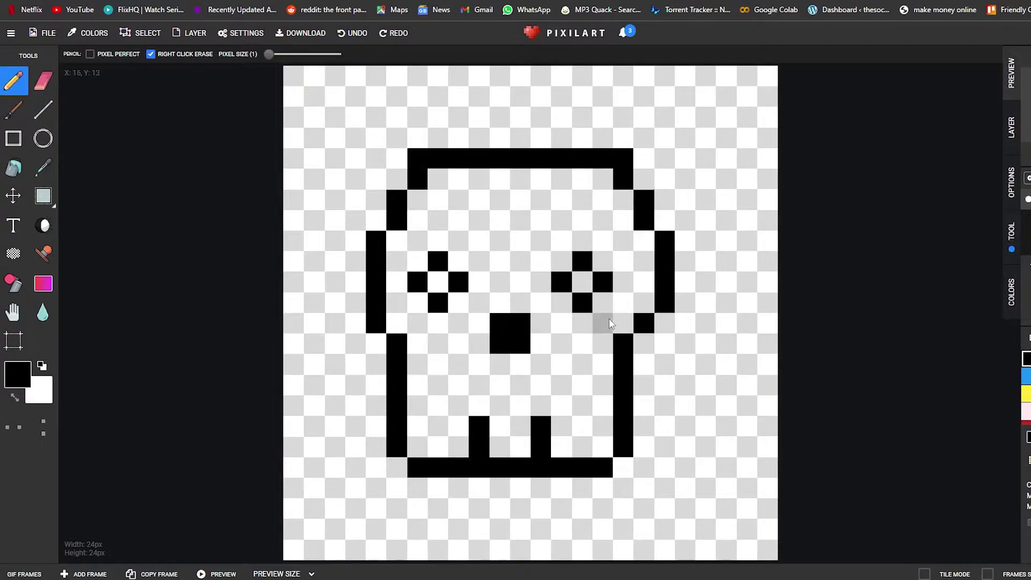
{"action": "left_click", "coordinate": [582, 283]}
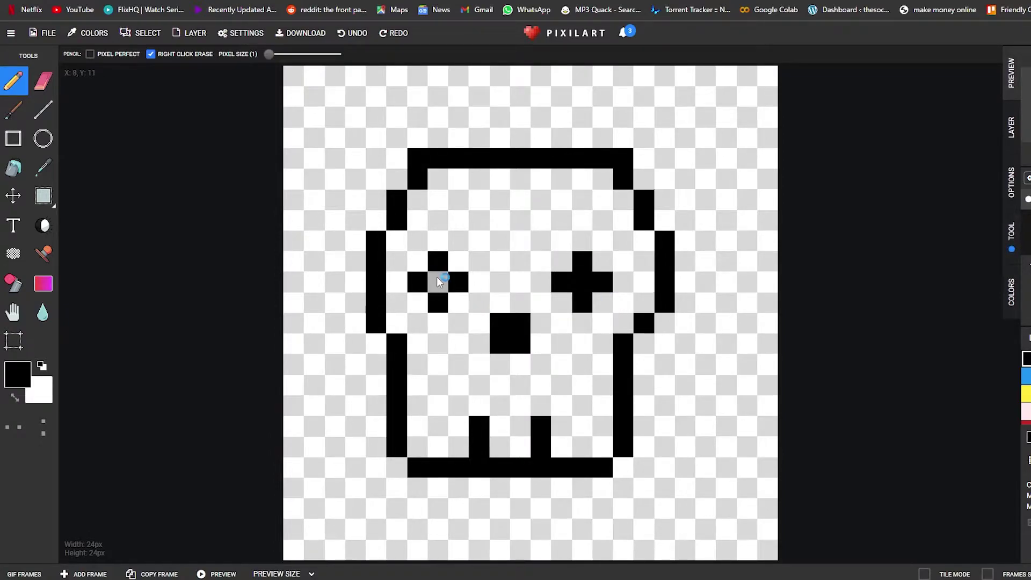
{"action": "left_click", "coordinate": [438, 282]}
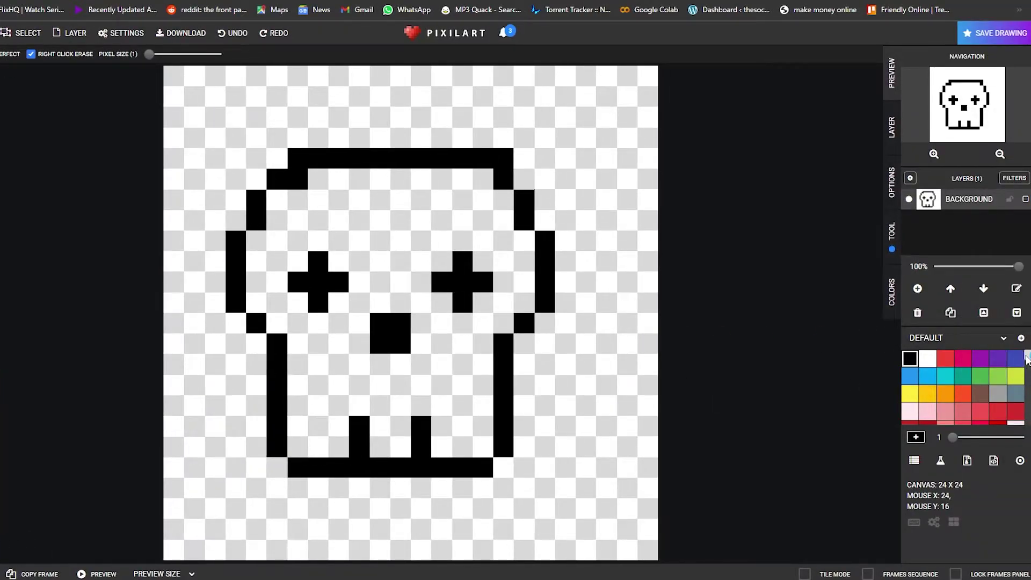
Choose a pale lilac from the palette and paint the lower-right corner pixel inside the jaw.
{"action": "left_click_drag", "start_coordinate": [1027, 356], "coordinate": [1027, 363]}
{"action": "scroll", "coordinate": [1027, 363], "scroll_direction": "down", "scroll_amount": 3}
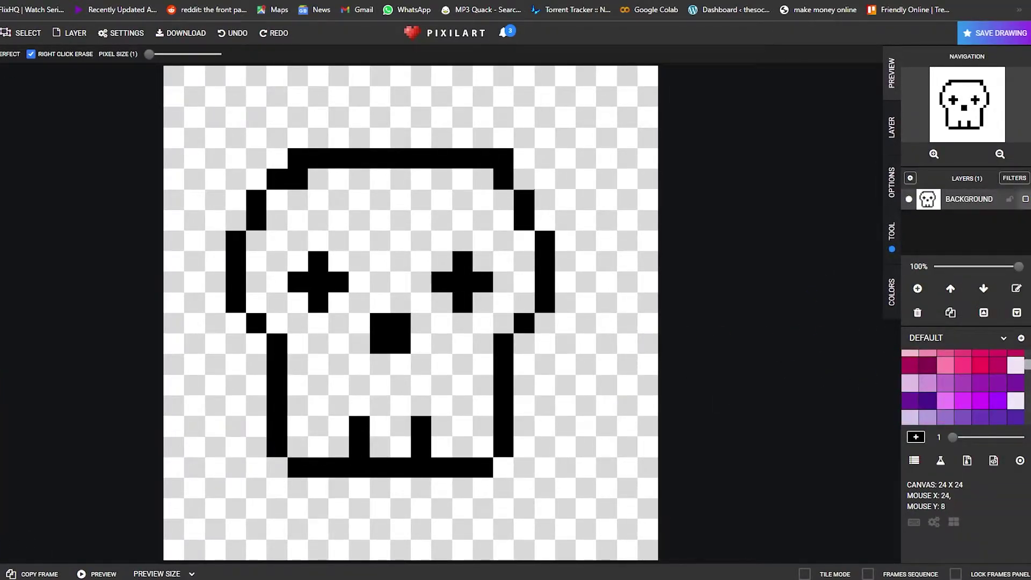
{"action": "scroll", "coordinate": [1027, 365], "scroll_direction": "down", "scroll_amount": 5}
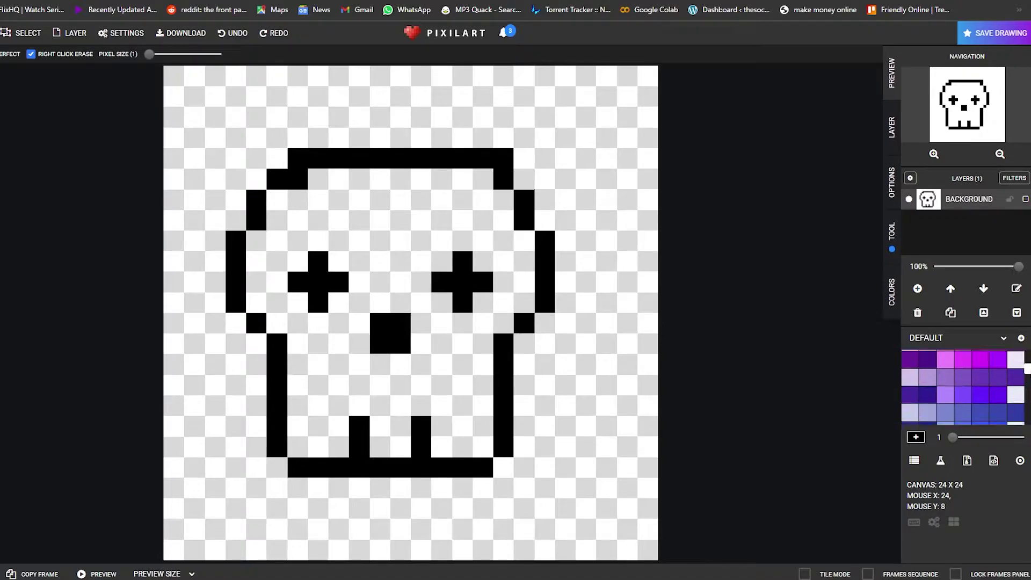
{"action": "scroll", "coordinate": [1027, 387], "scroll_direction": "down", "scroll_amount": 8}
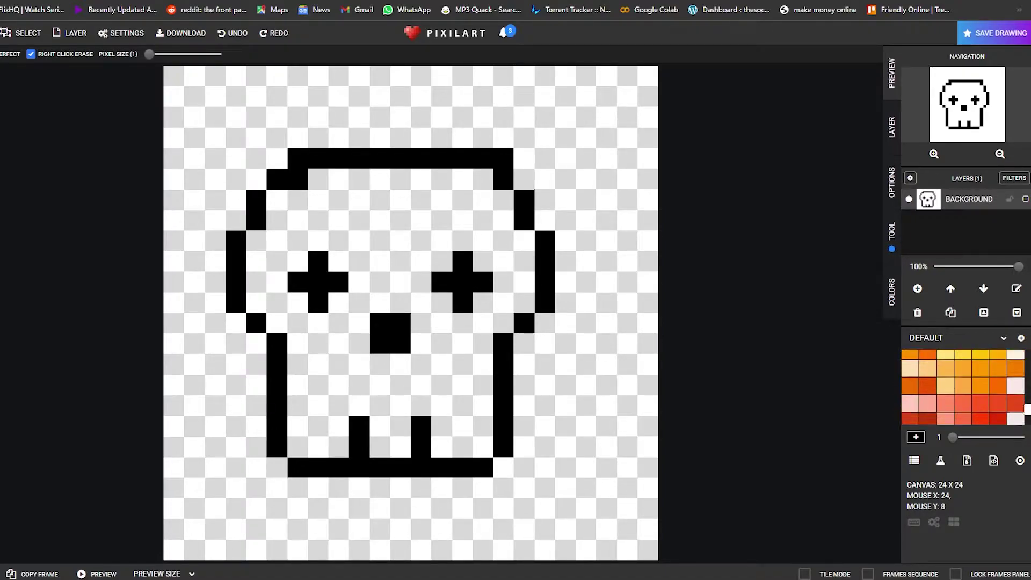
{"action": "scroll", "coordinate": [964, 386], "scroll_direction": "up", "scroll_amount": 15}
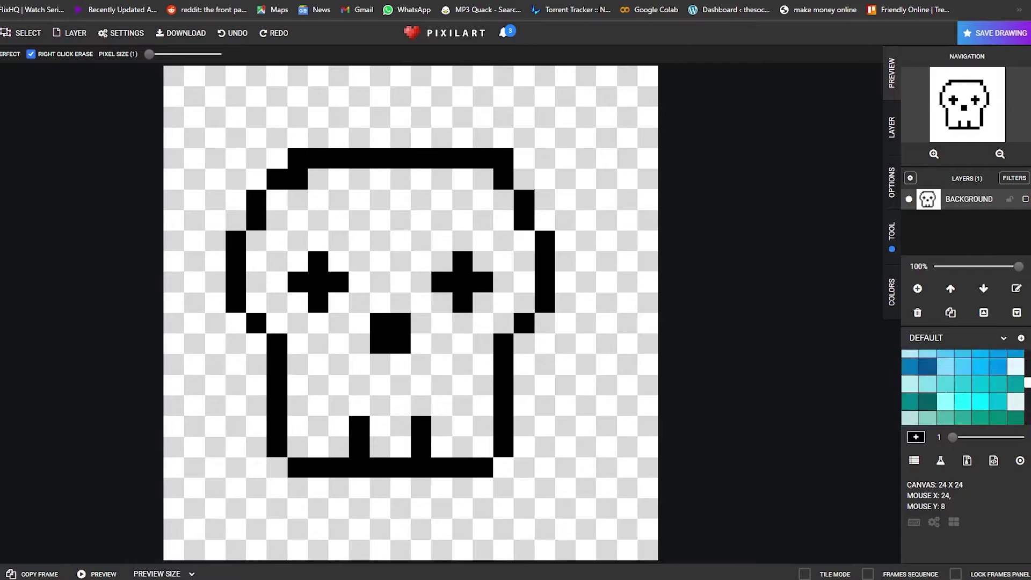
{"action": "scroll", "coordinate": [963, 387], "scroll_direction": "down", "scroll_amount": 4}
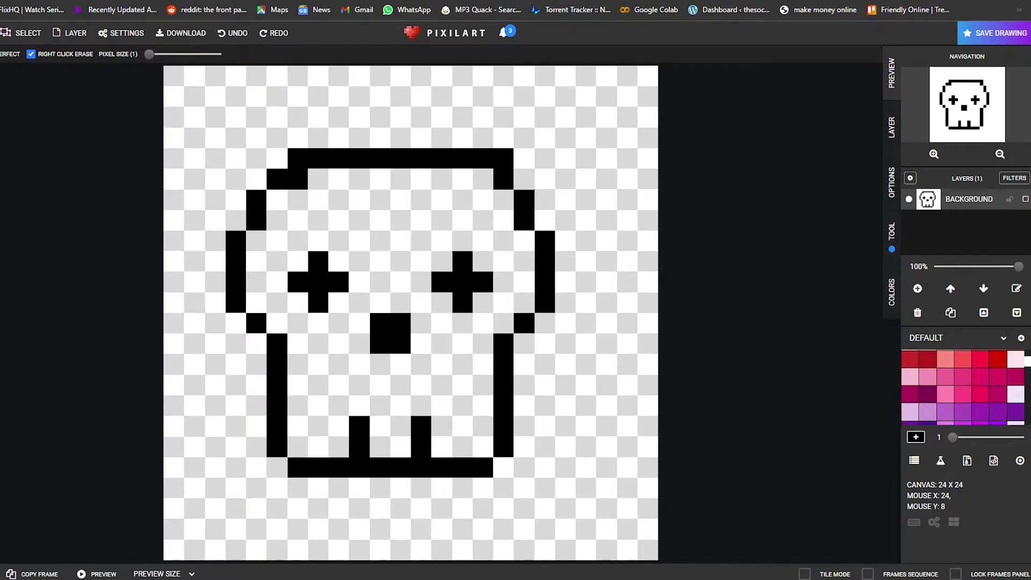
{"action": "scroll", "coordinate": [964, 387], "scroll_direction": "down", "scroll_amount": 4}
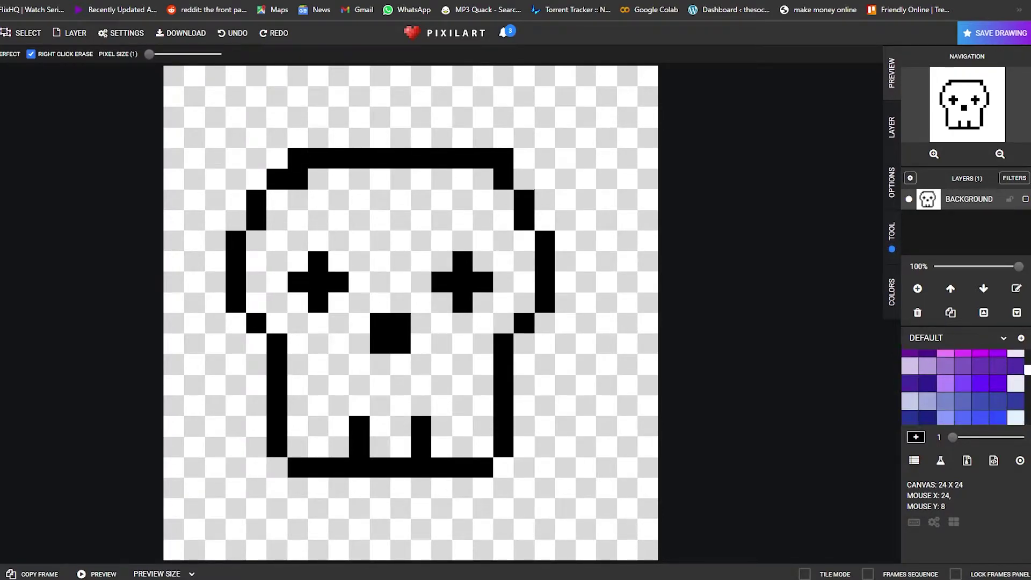
{"action": "scroll", "coordinate": [963, 387], "scroll_direction": "up", "scroll_amount": 3}
{"action": "scroll", "coordinate": [964, 386], "scroll_direction": "up", "scroll_amount": 2}
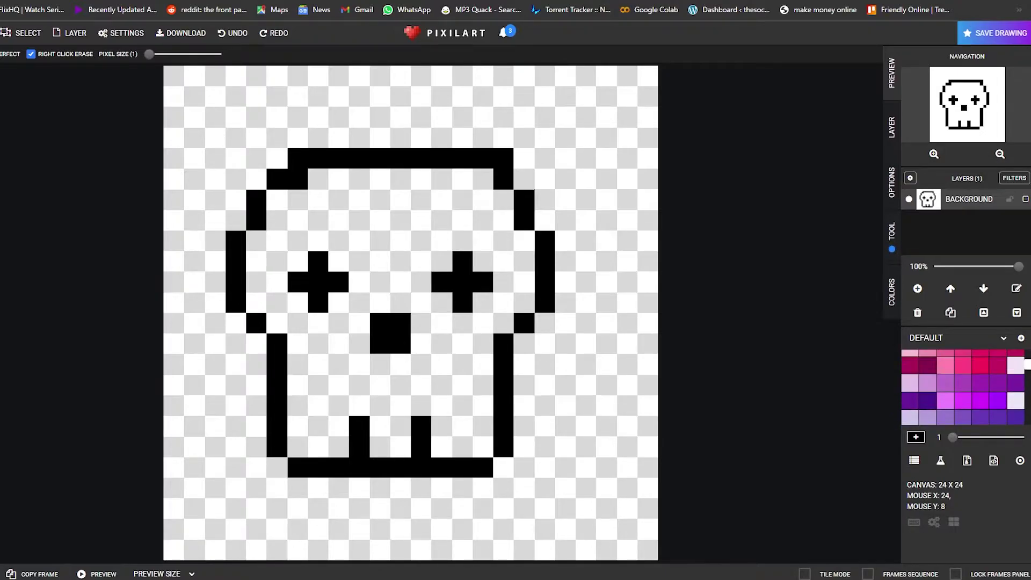
{"action": "scroll", "coordinate": [923, 410], "scroll_direction": "up", "scroll_amount": 1}
{"action": "left_click", "coordinate": [910, 394]}
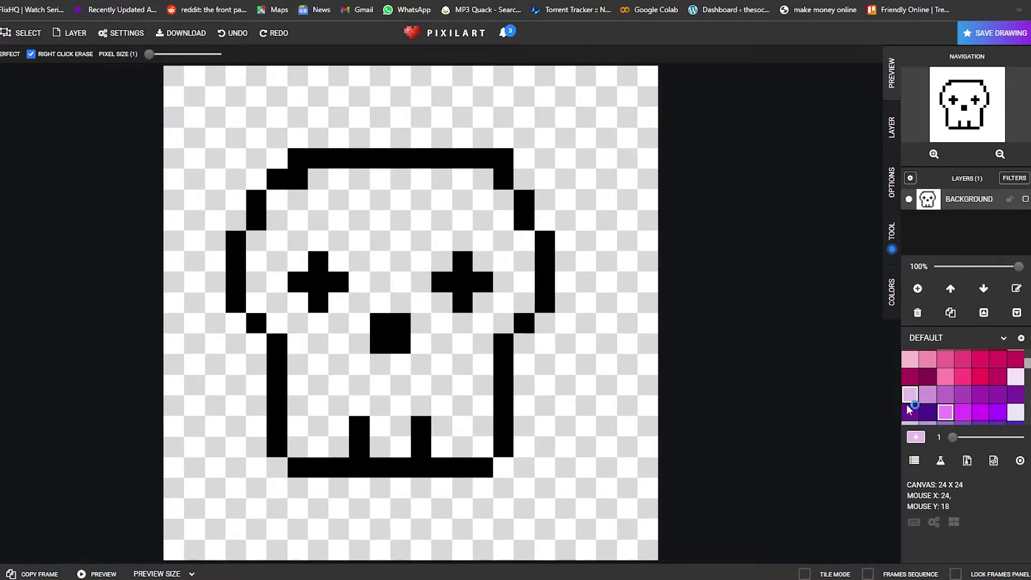
{"action": "left_click", "coordinate": [481, 443]}
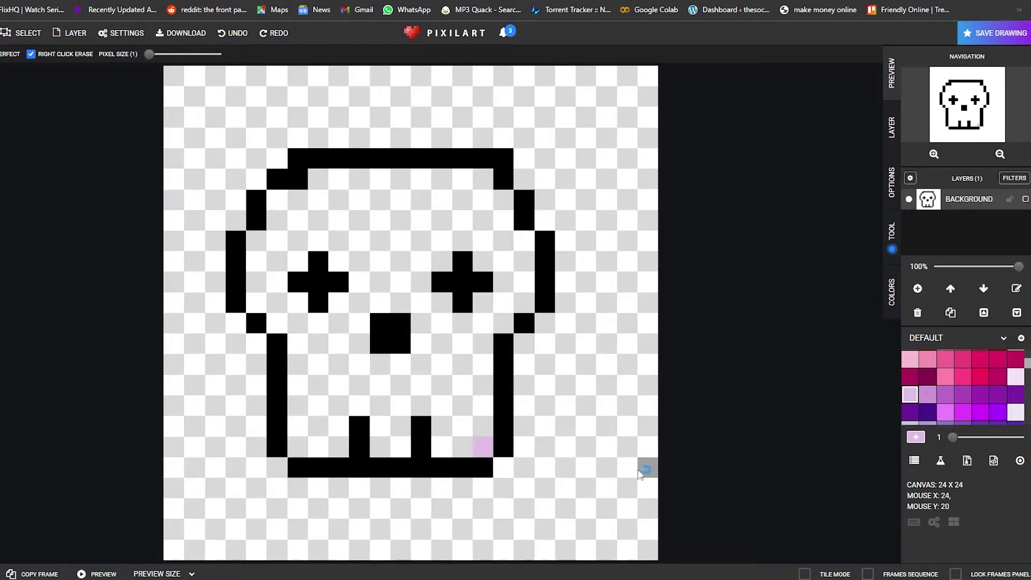
Paint the next two diagonals beside the jaw corner in progressively darker purples, two and three pixels long.
{"action": "left_click", "coordinate": [931, 399]}
{"action": "left_click", "coordinate": [483, 426]}
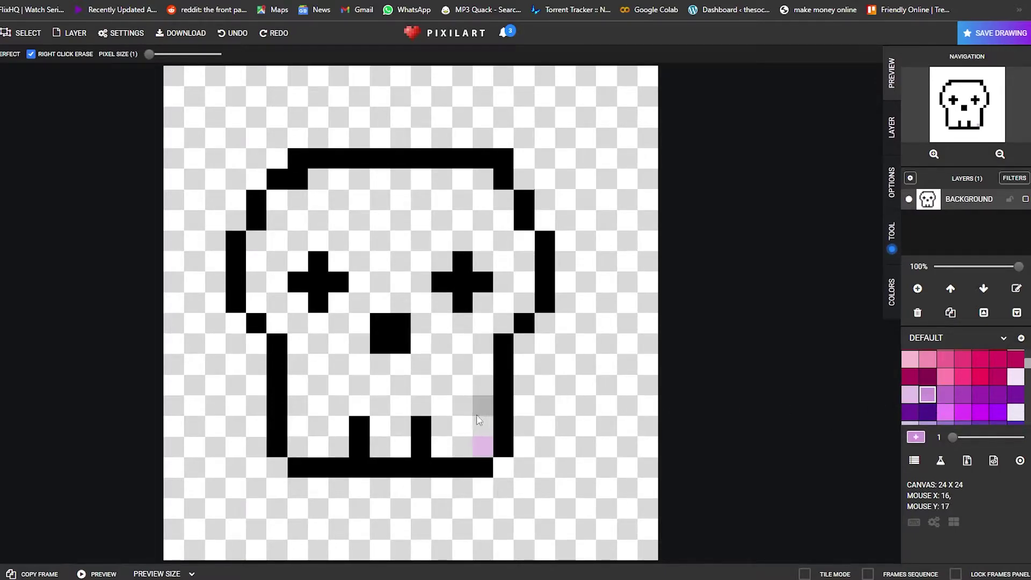
{"action": "left_click", "coordinate": [462, 446]}
{"action": "left_click", "coordinate": [945, 395]}
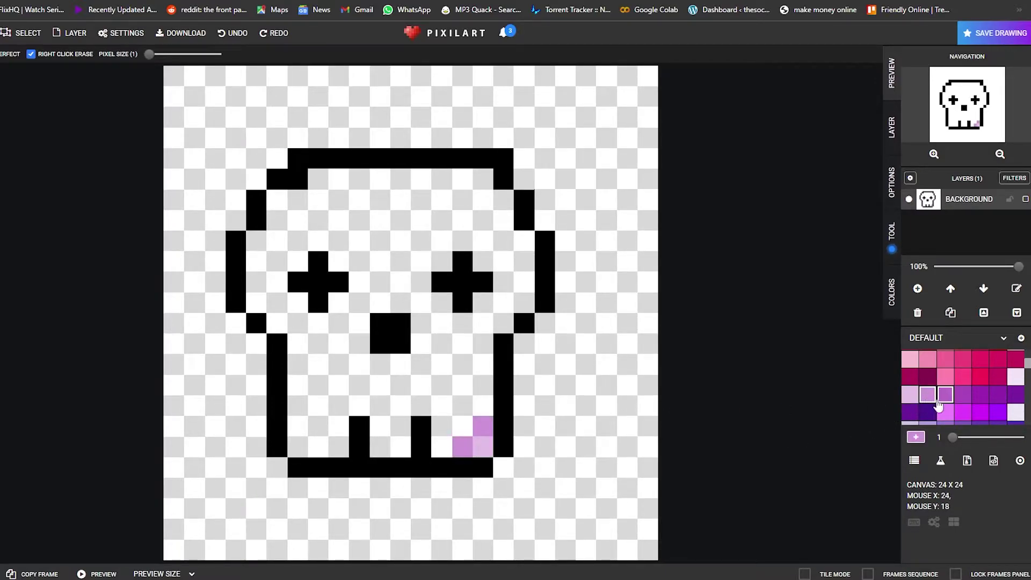
{"action": "left_click", "coordinate": [482, 406]}
{"action": "left_click", "coordinate": [462, 426]}
{"action": "left_click", "coordinate": [461, 426]}
{"action": "left_click", "coordinate": [441, 446]}
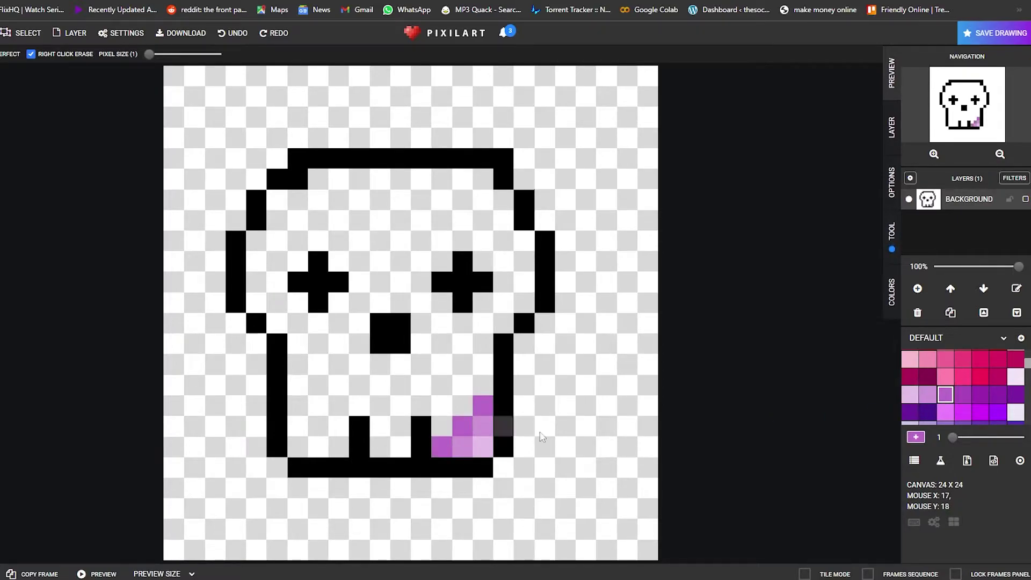
Continue the jaw gradient with three more diagonals in progressively darker purples, extending into the gap between the tooth lines.
{"action": "left_click", "coordinate": [963, 394]}
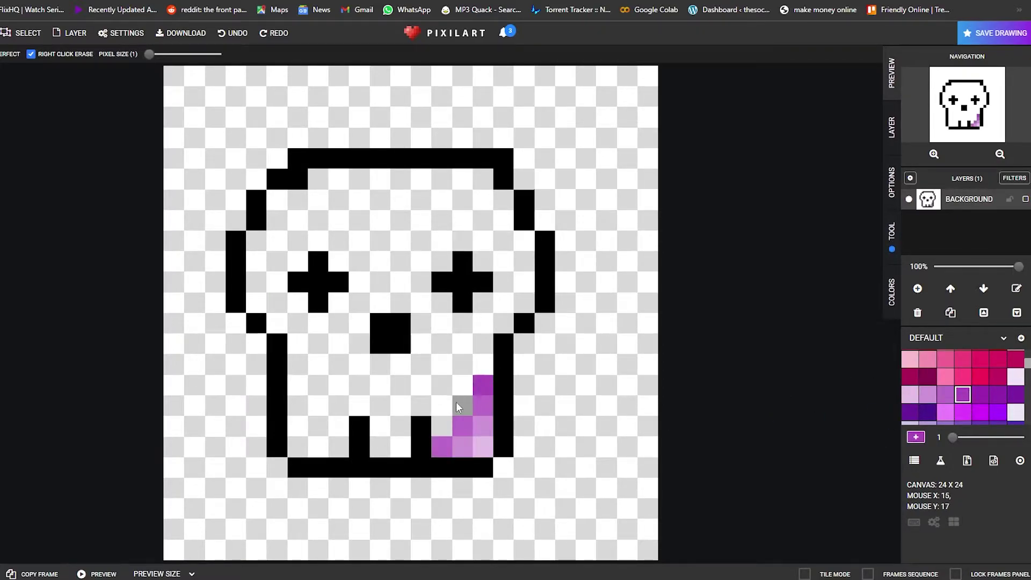
{"action": "left_click", "coordinate": [983, 398]}
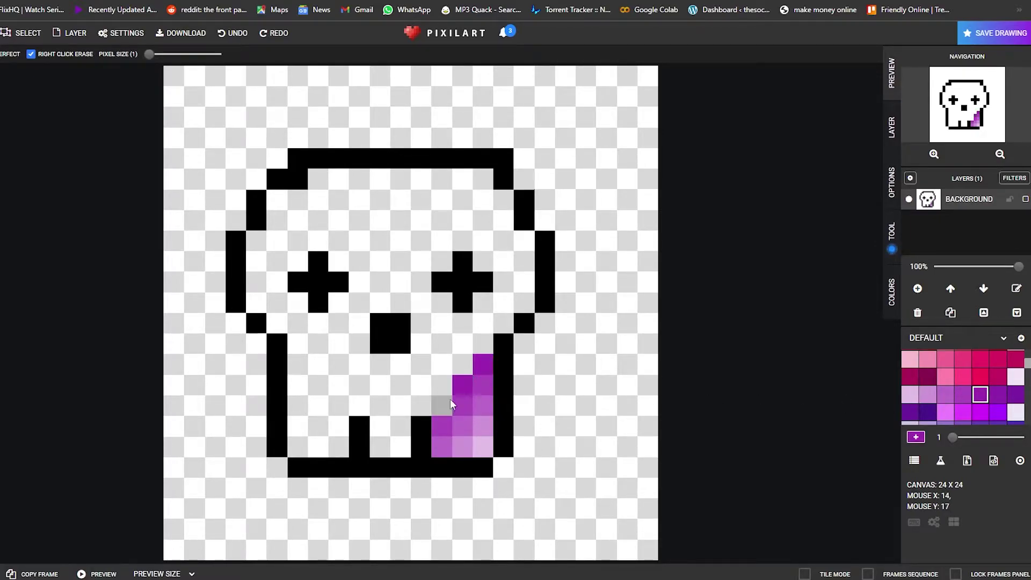
{"action": "left_click", "coordinate": [400, 447]}
{"action": "left_click", "coordinate": [998, 394]}
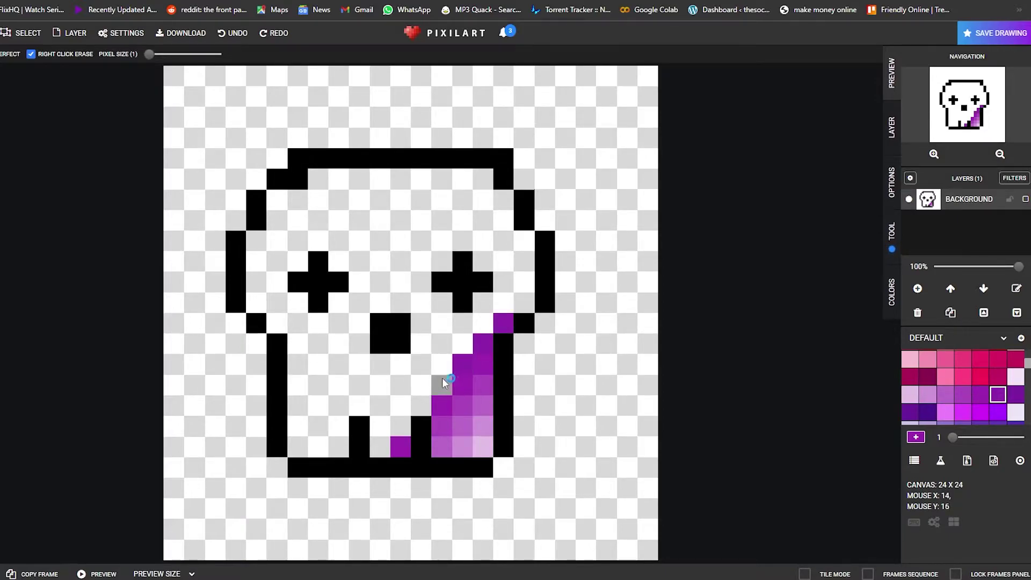
{"action": "left_click", "coordinate": [422, 402]}
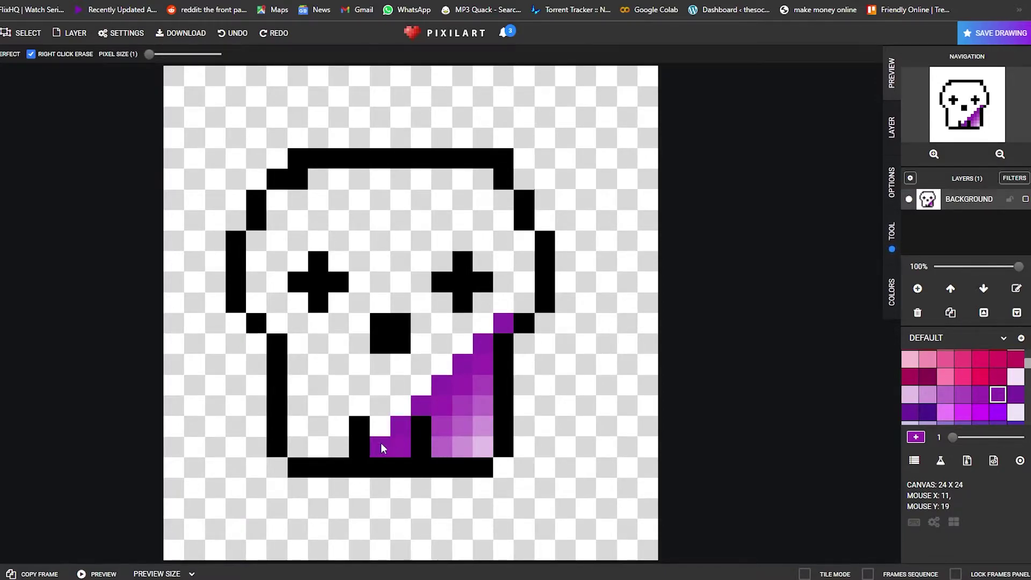
Paint two further diagonals in still darker purples, running from the skull's right cheek down toward the teeth and nose.
{"action": "left_click", "coordinate": [1014, 396]}
{"action": "left_click_drag", "start_coordinate": [524, 282], "coordinate": [436, 360]}
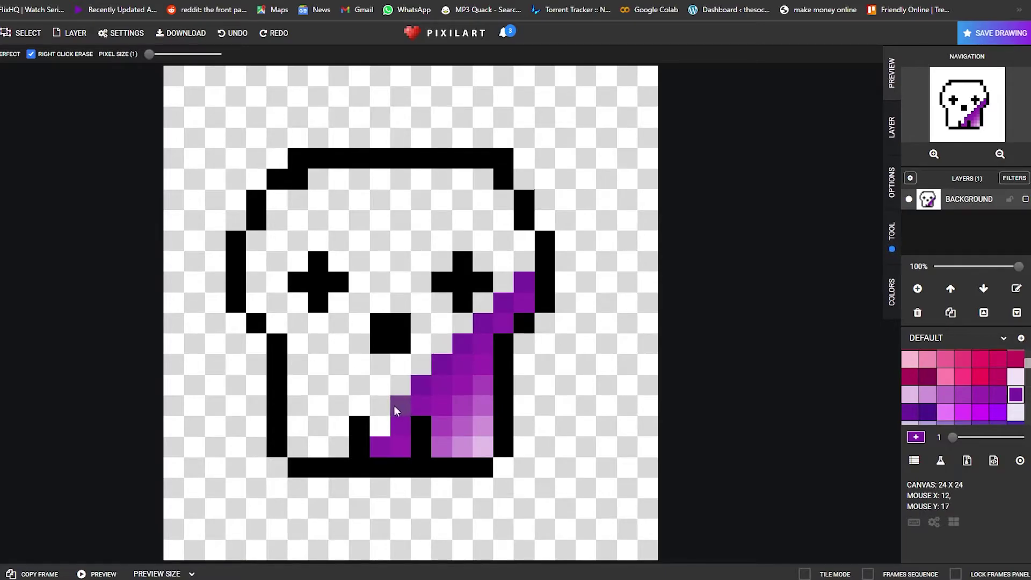
{"action": "left_click", "coordinate": [375, 420]}
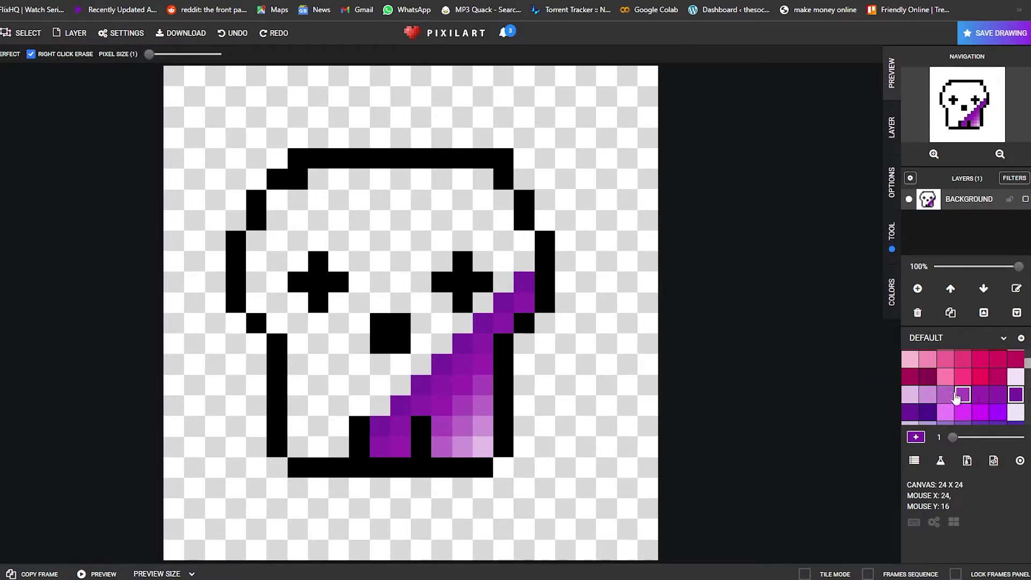
{"action": "left_click", "coordinate": [909, 413]}
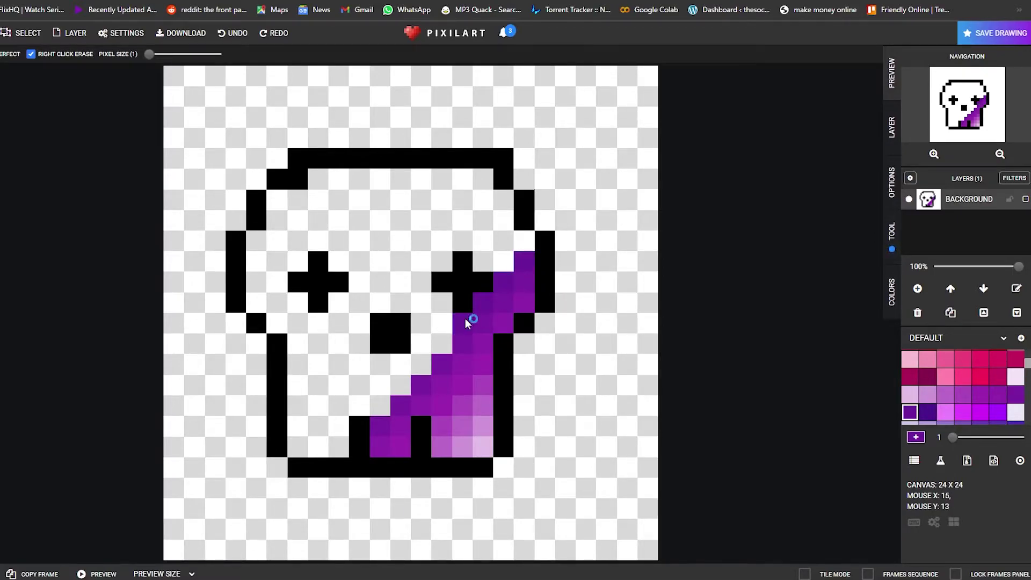
{"action": "left_click", "coordinate": [443, 340]}
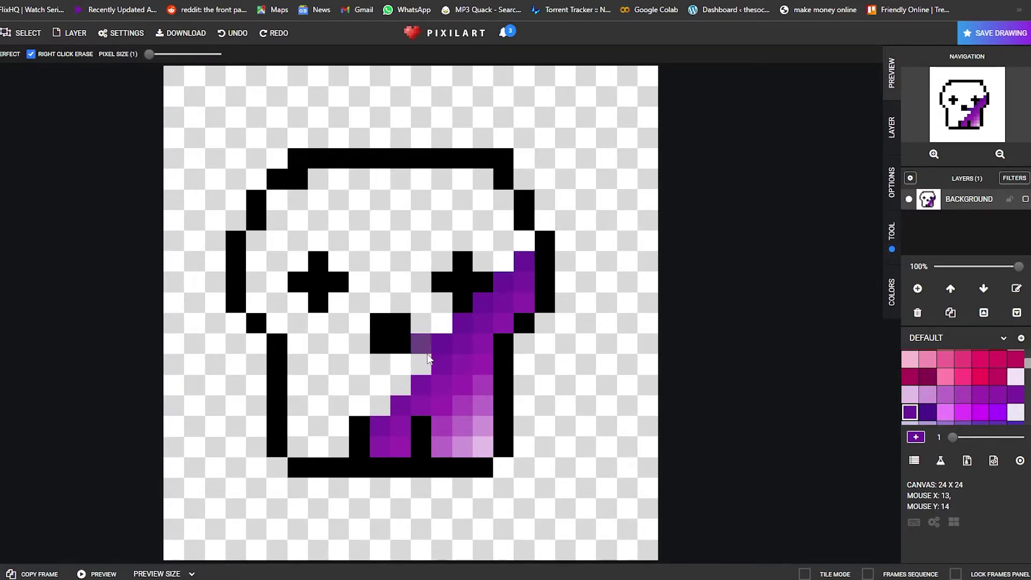
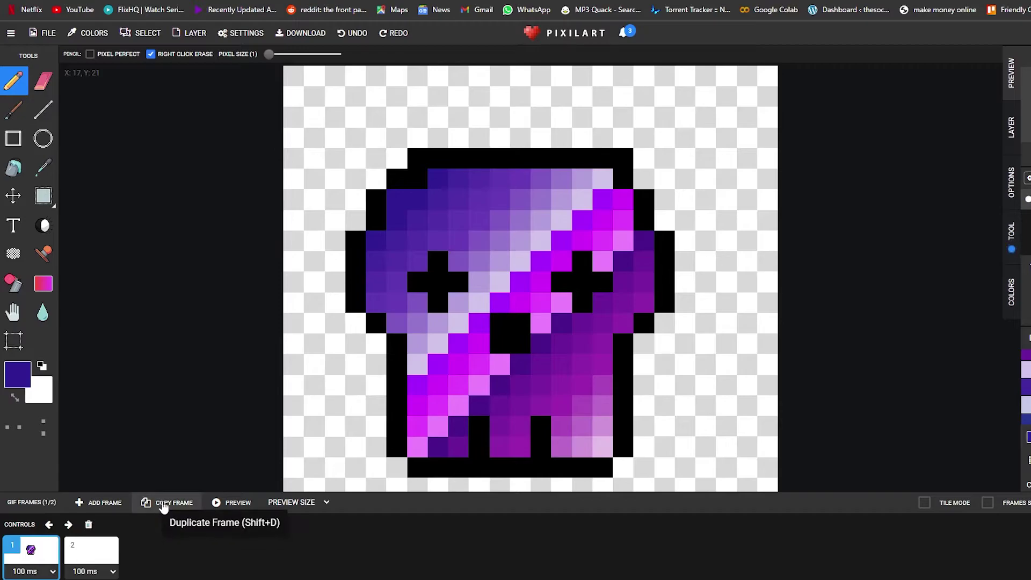
Duplicate the colored skull frame three times and remove one of the frames from the animation.
{"action": "left_click", "coordinate": [157, 505]}
{"action": "left_click", "coordinate": [109, 563]}
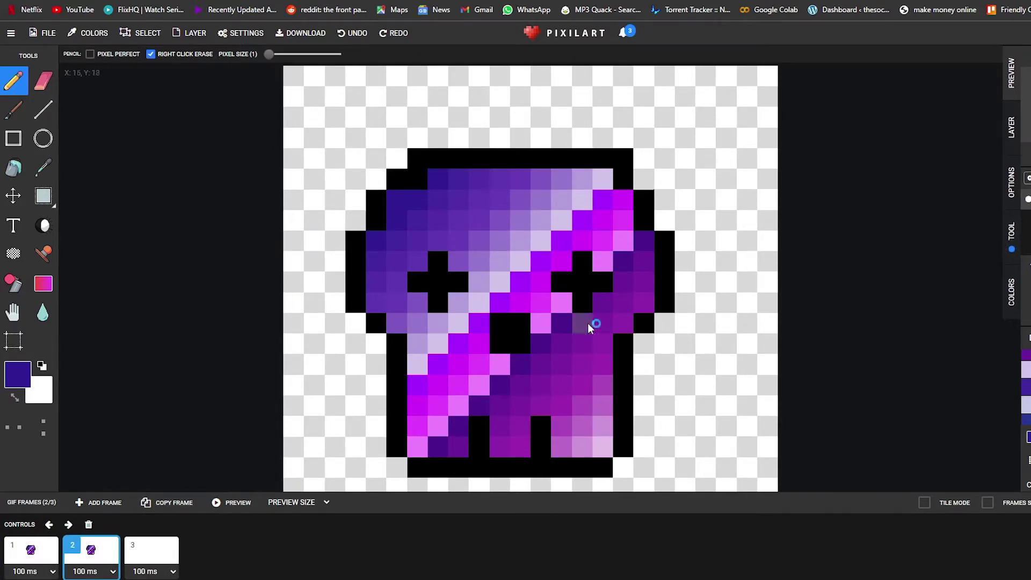
{"action": "left_click", "coordinate": [172, 510]}
{"action": "left_click", "coordinate": [172, 512]}
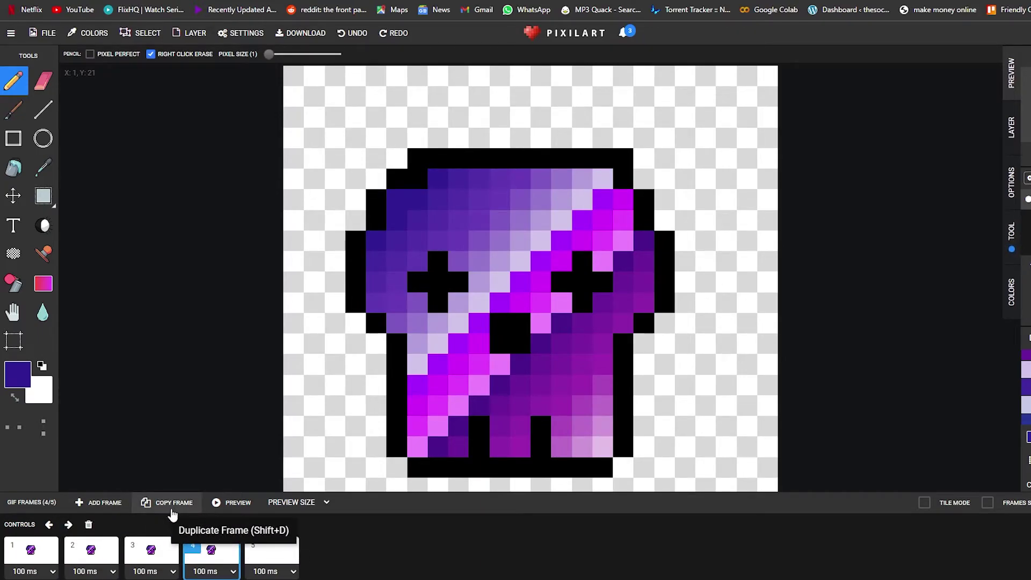
{"action": "left_click", "coordinate": [293, 570]}
{"action": "left_click", "coordinate": [93, 550]}
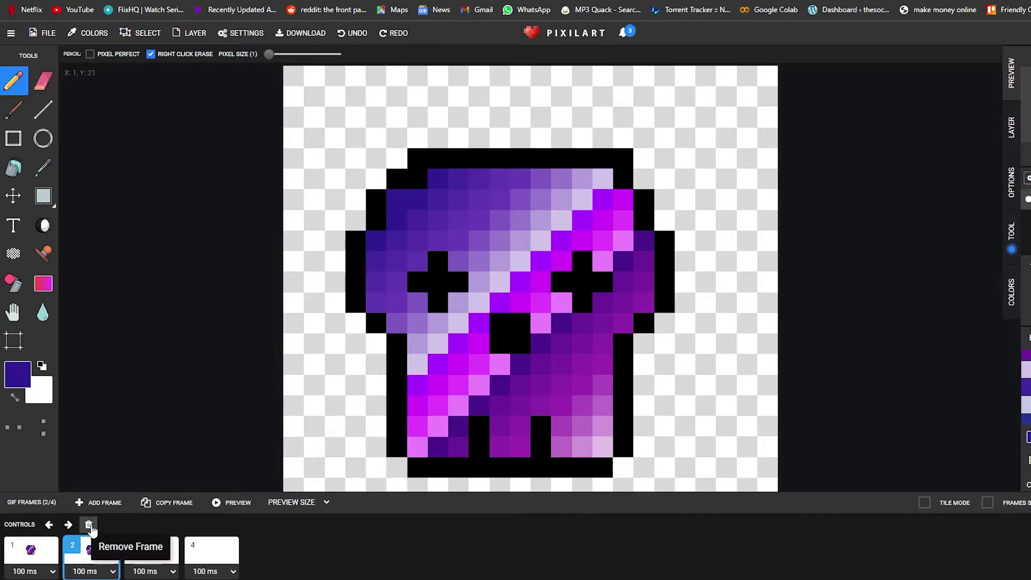
Duplicate the uncolored skull outline frame three times and remove the blank frame at the end of the animation.
{"action": "left_click", "coordinate": [91, 553]}
{"action": "left_click", "coordinate": [92, 556]}
{"action": "left_click", "coordinate": [93, 560]}
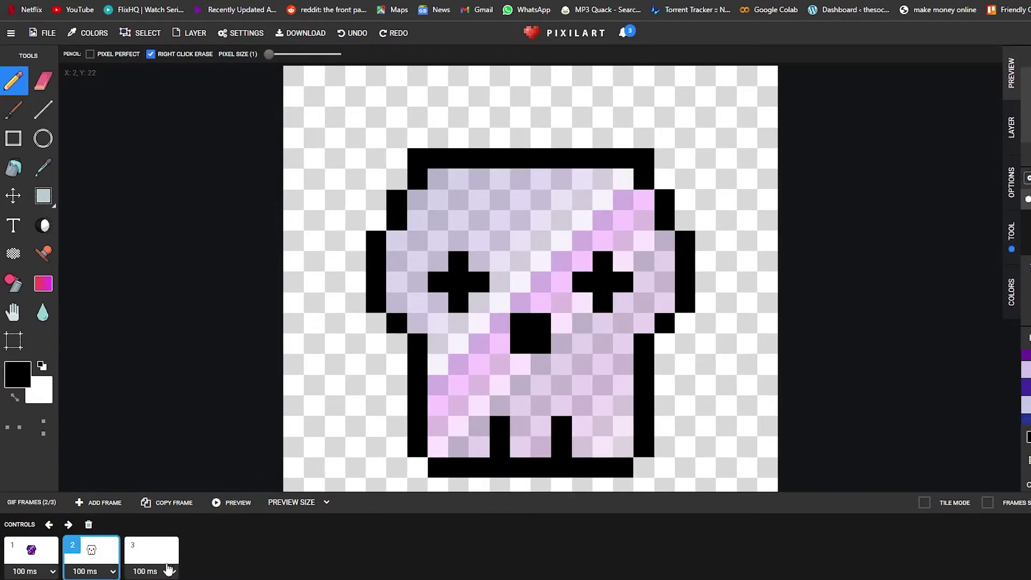
{"action": "left_click", "coordinate": [31, 553]}
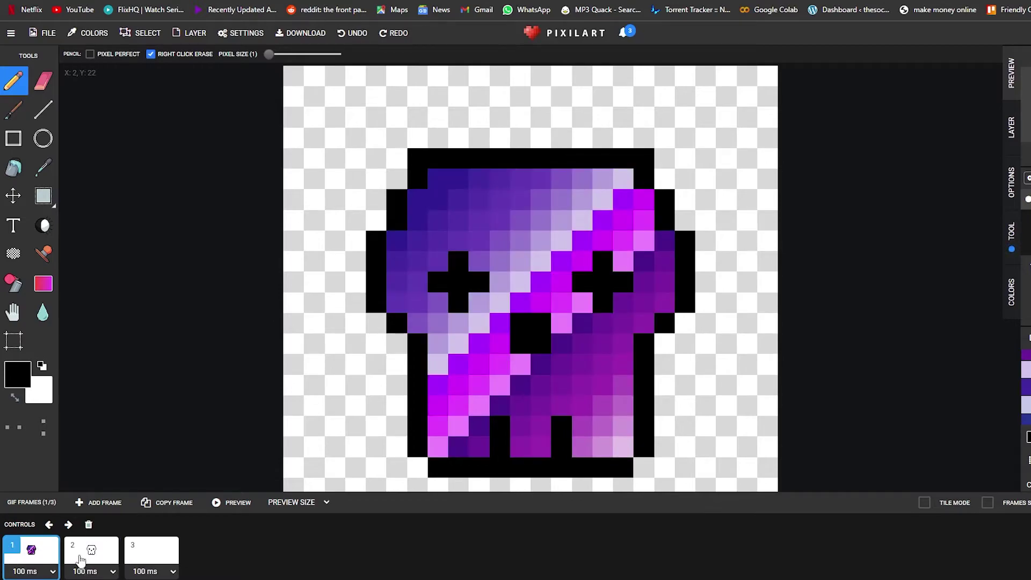
{"action": "left_click", "coordinate": [81, 560]}
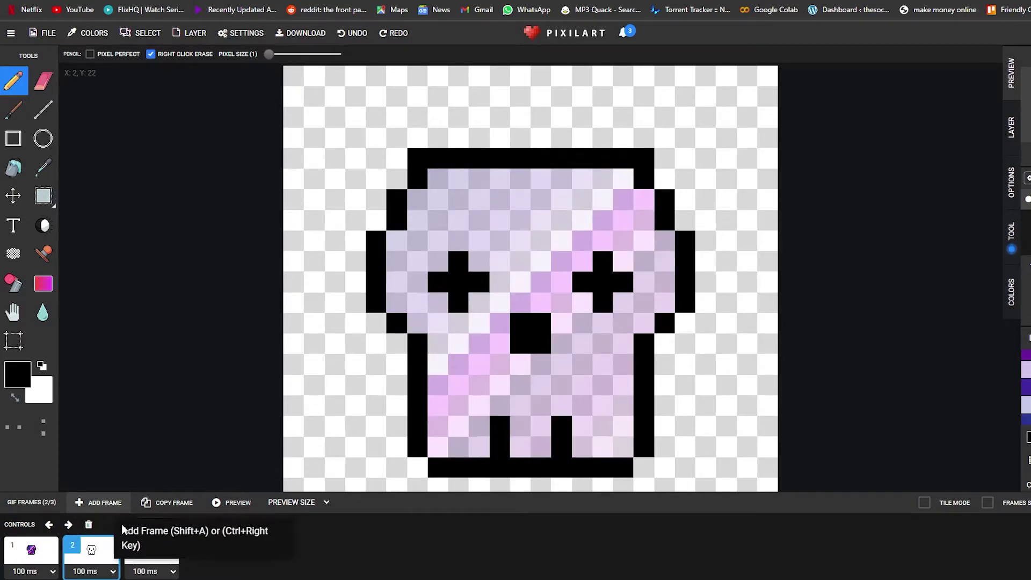
{"action": "left_click", "coordinate": [170, 508]}
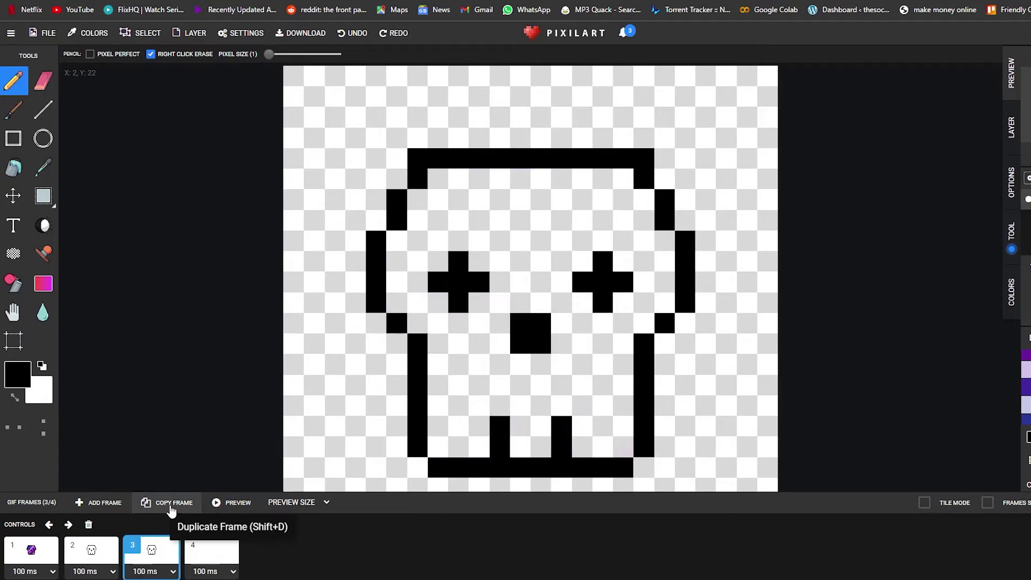
{"action": "left_click", "coordinate": [171, 507]}
{"action": "left_click", "coordinate": [180, 509]}
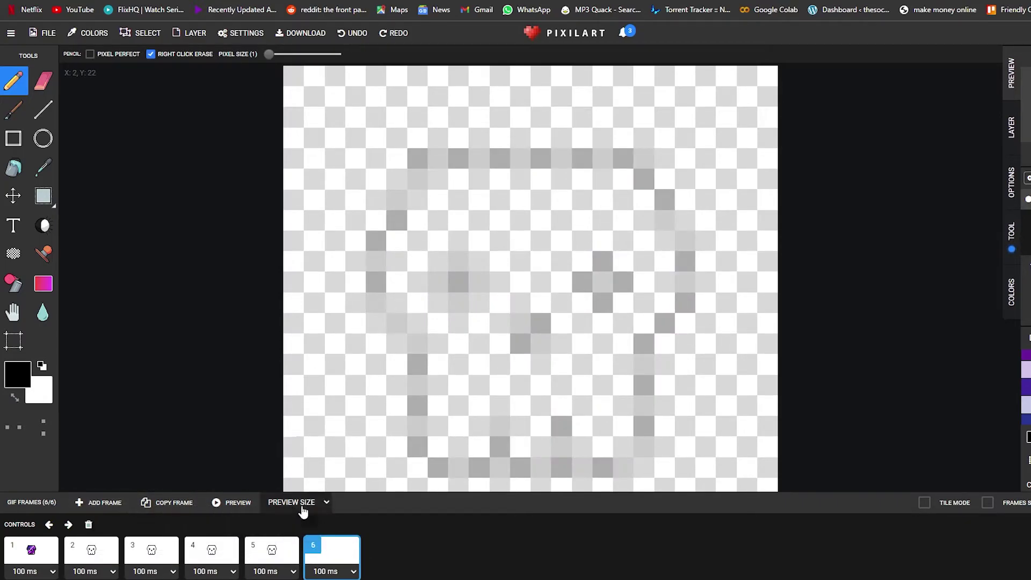
{"action": "left_click", "coordinate": [89, 525]}
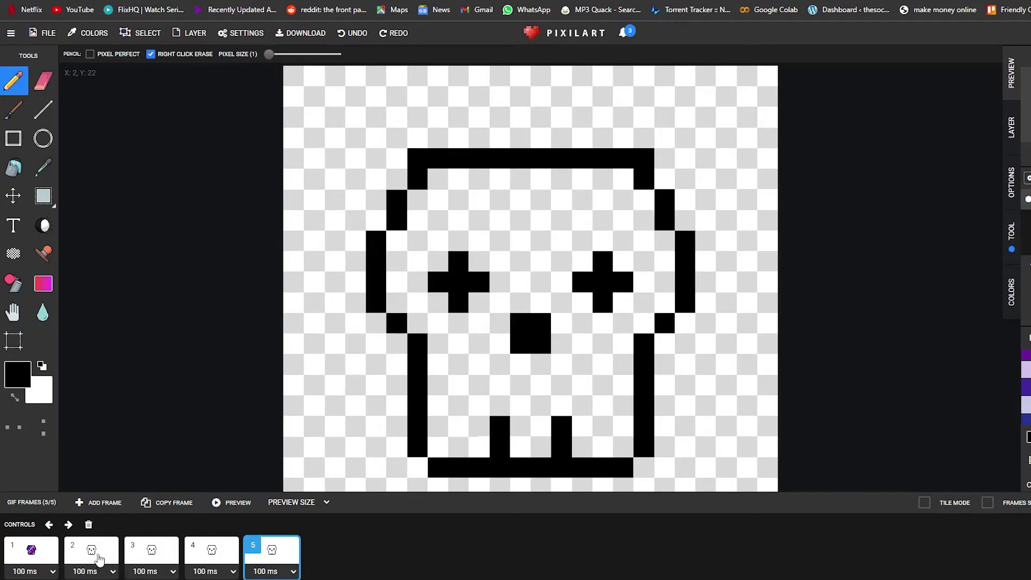
Go through the five animation frames to compare the colored skull with its outline copies.
{"action": "left_click", "coordinate": [100, 560]}
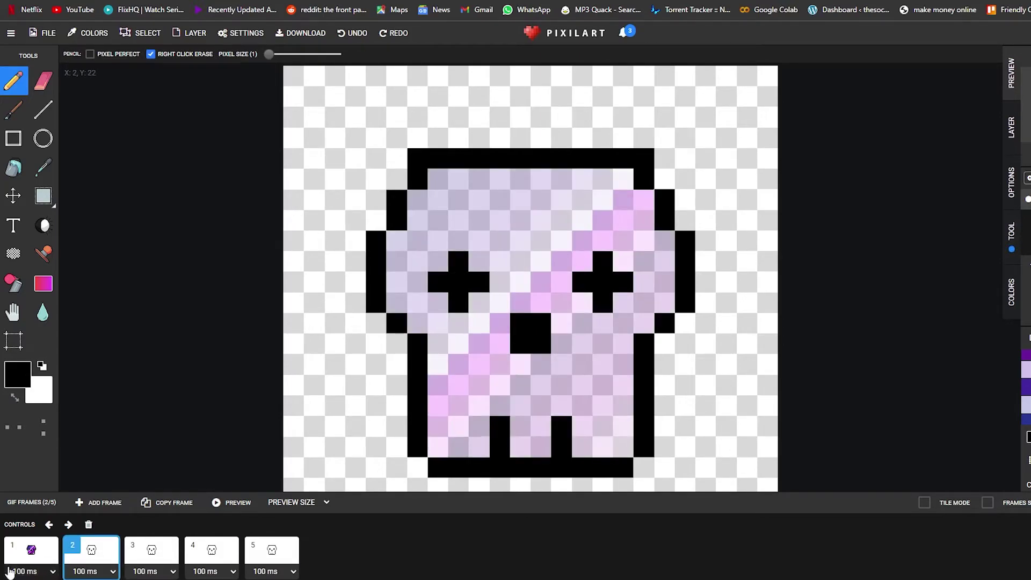
{"action": "left_click", "coordinate": [24, 561]}
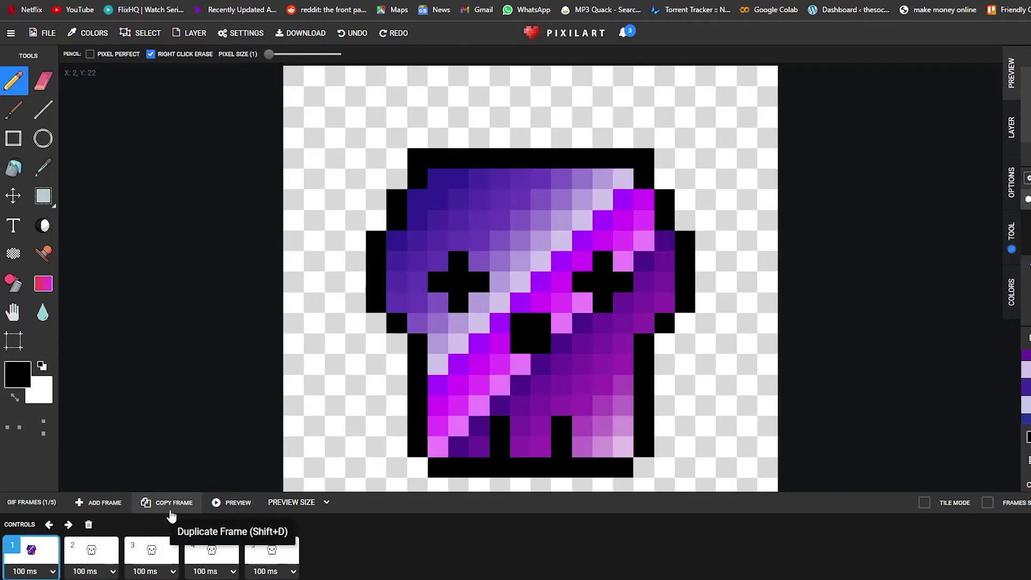
{"action": "left_click", "coordinate": [93, 555]}
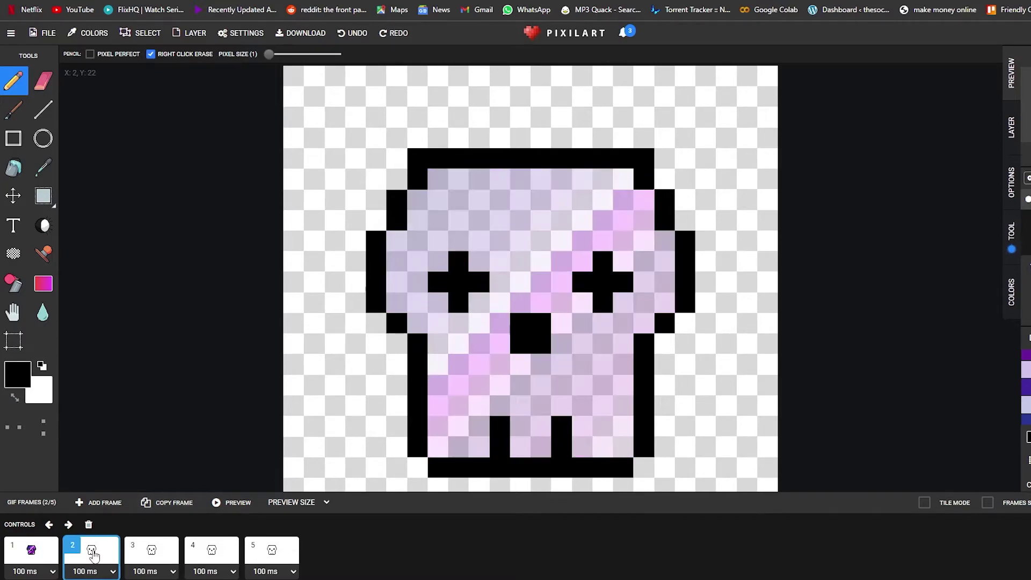
{"action": "left_click", "coordinate": [177, 560]}
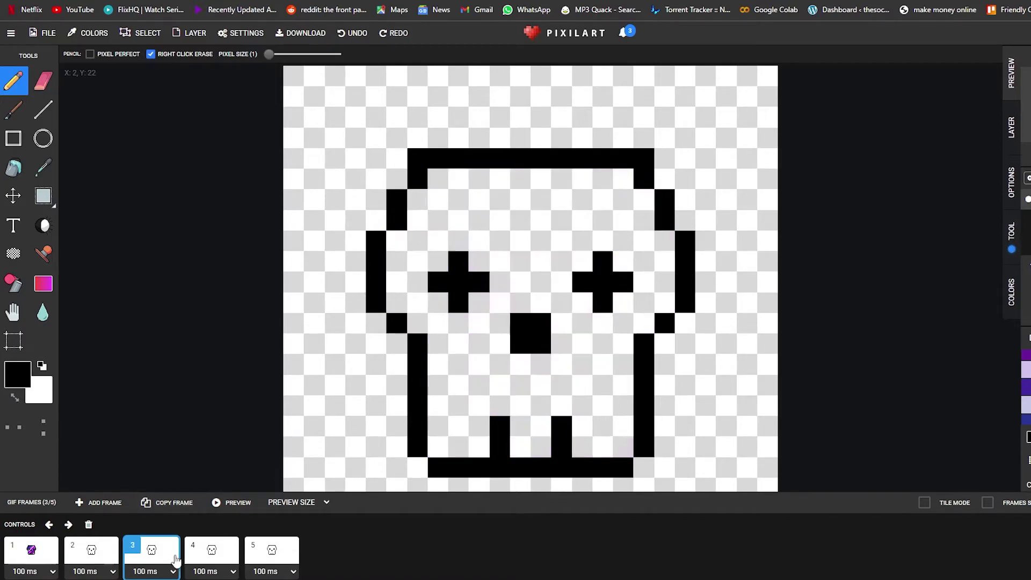
{"action": "left_click", "coordinate": [213, 566]}
{"action": "left_click", "coordinate": [294, 559]}
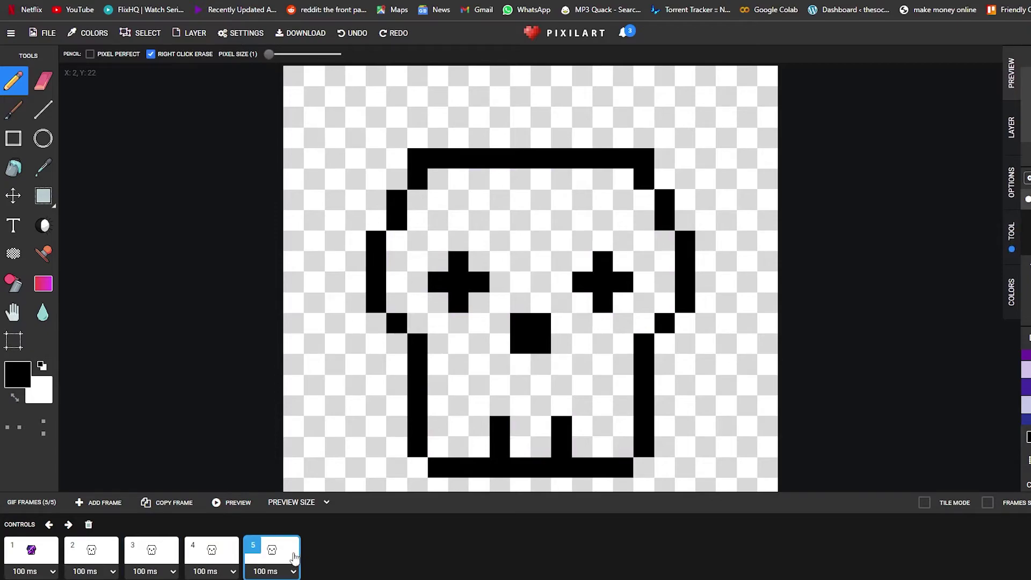
{"action": "left_click", "coordinate": [80, 552]}
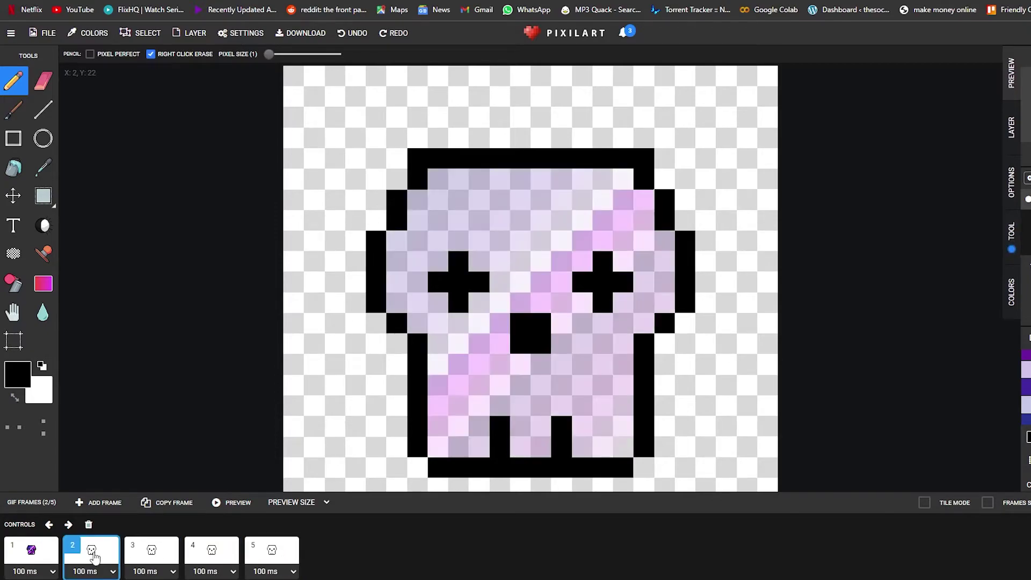
{"action": "left_click", "coordinate": [172, 569]}
{"action": "left_click", "coordinate": [211, 563]}
{"action": "left_click", "coordinate": [282, 558]}
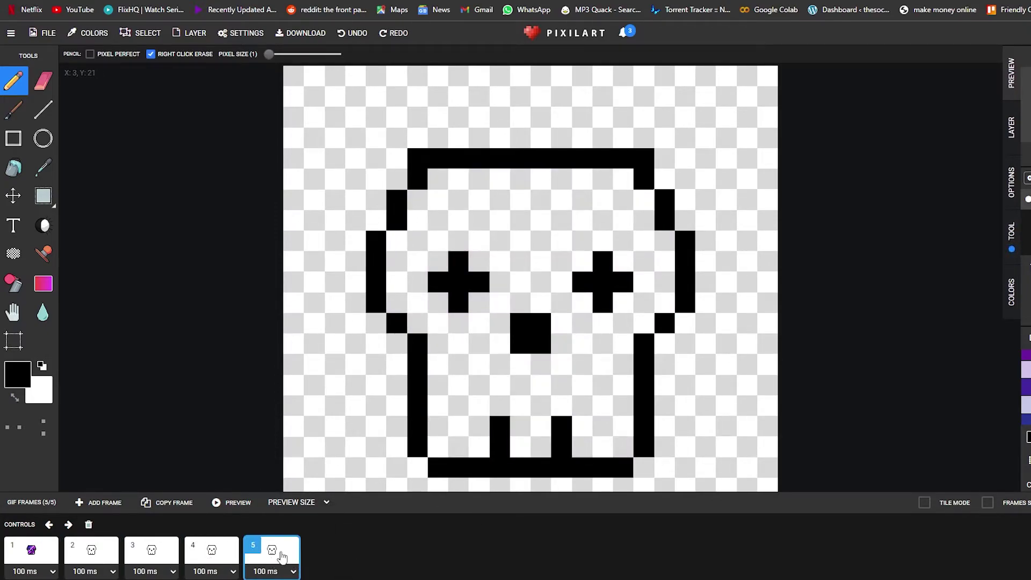
{"action": "left_click", "coordinate": [87, 551]}
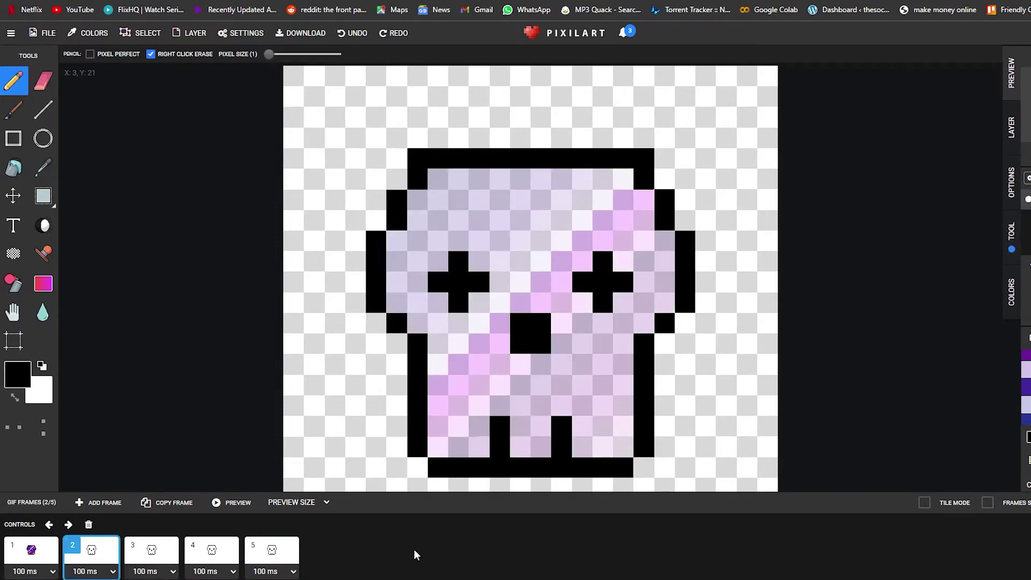
{"action": "left_click", "coordinate": [21, 564]}
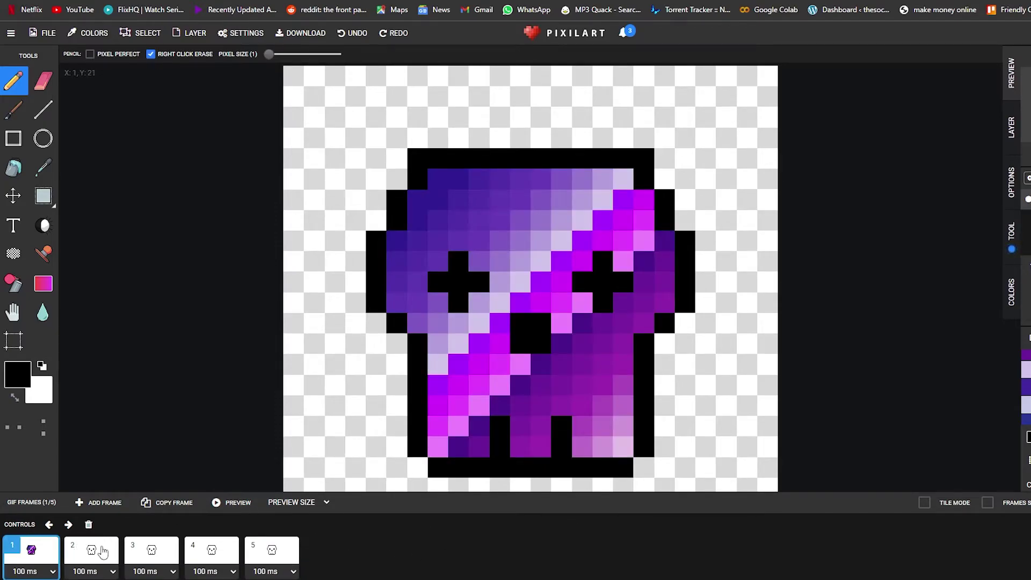
On the second frame, paint three diagonals from the skull's upper-left corner in dark indigo, light violet and medium violet, two, four and five pixels long.
{"action": "left_click", "coordinate": [92, 566]}
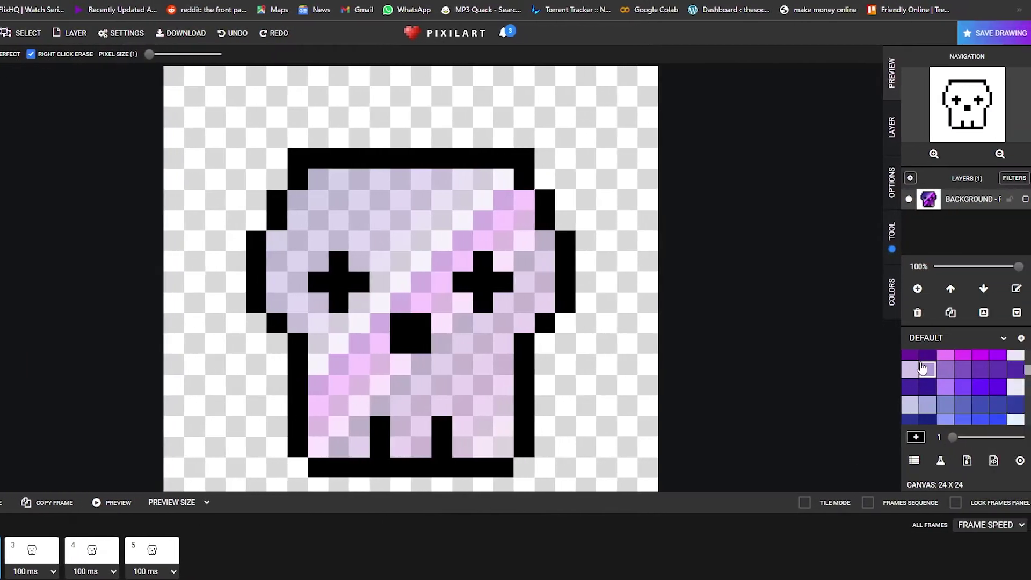
{"action": "scroll", "coordinate": [935, 388], "scroll_direction": "down", "scroll_amount": 3}
{"action": "scroll", "coordinate": [934, 388], "scroll_direction": "up", "scroll_amount": 3}
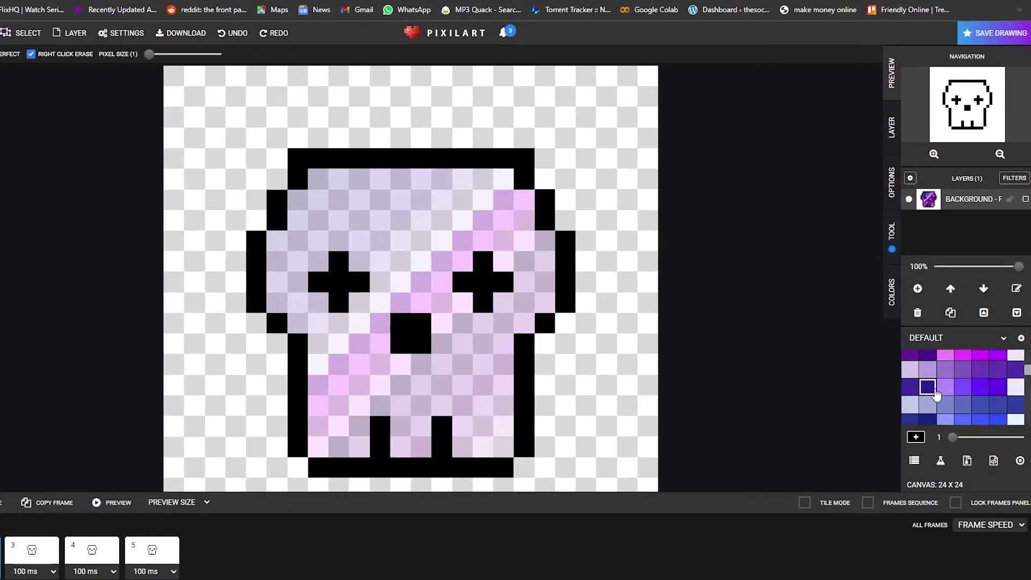
{"action": "left_click", "coordinate": [927, 387]}
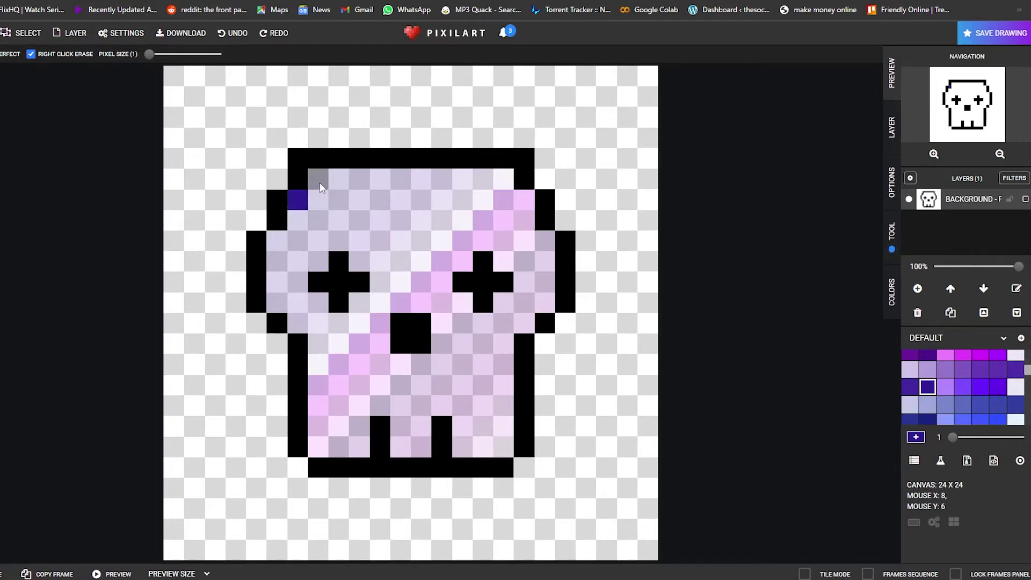
{"action": "left_click", "coordinate": [945, 386]}
{"action": "left_click_drag", "start_coordinate": [340, 179], "coordinate": [277, 241]}
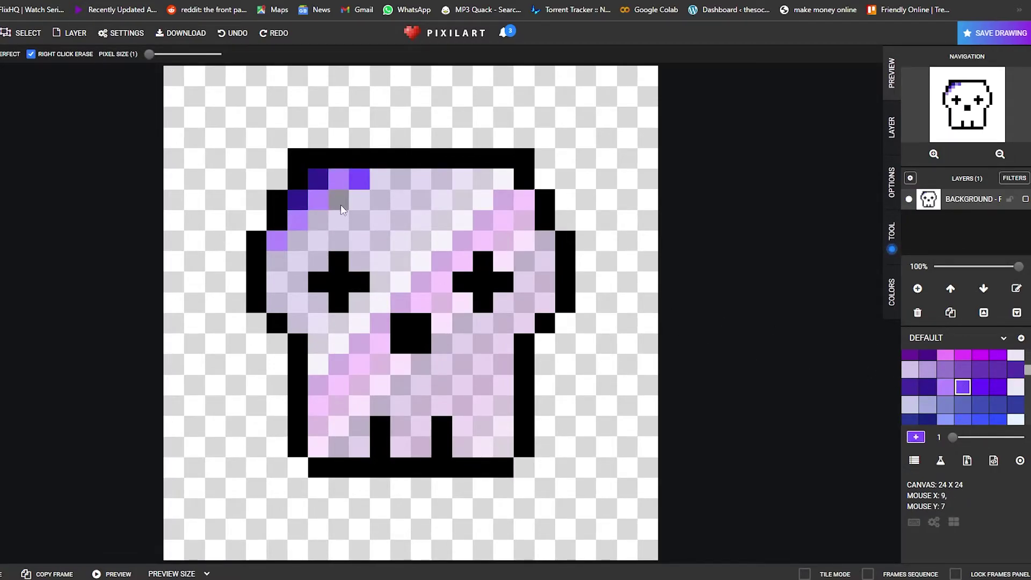
{"action": "left_click_drag", "start_coordinate": [306, 245], "coordinate": [282, 265]}
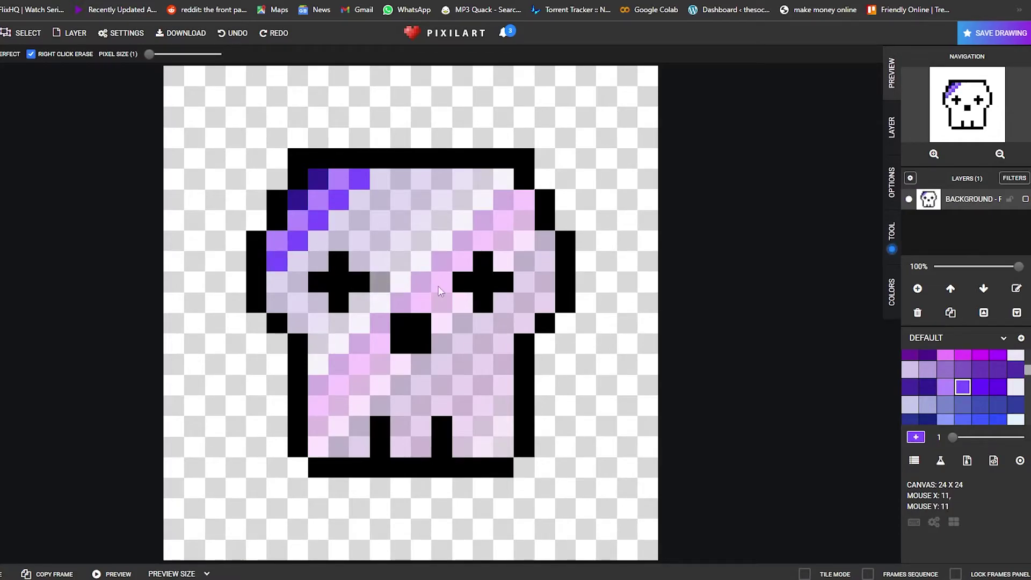
Add the next two diagonals in progressively deeper vivid violets, running from the skull's top edge down to its left side.
{"action": "left_click", "coordinate": [980, 386]}
{"action": "left_click_drag", "start_coordinate": [380, 178], "coordinate": [338, 220]}
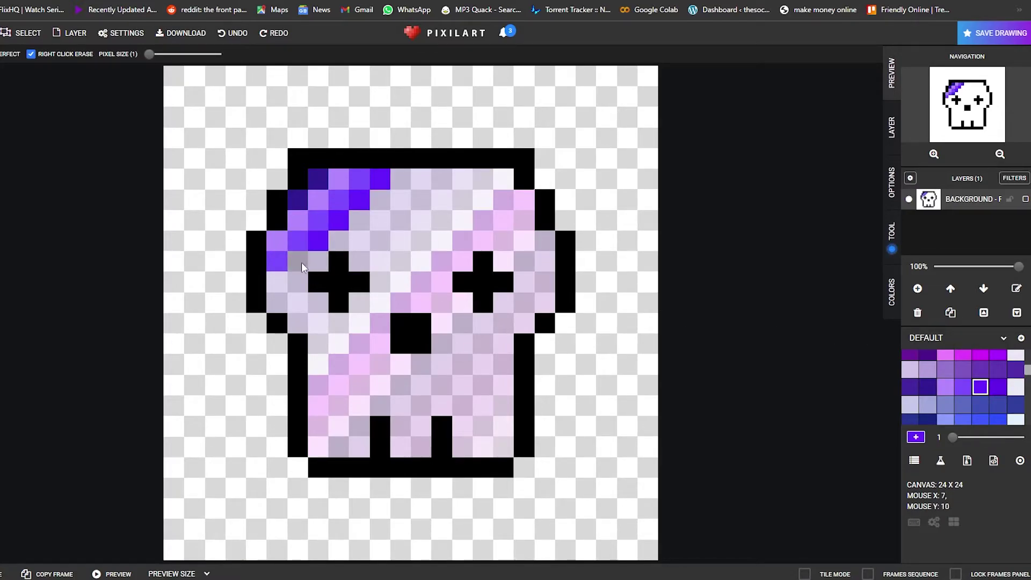
{"action": "left_click", "coordinate": [998, 386]}
{"action": "left_click_drag", "start_coordinate": [400, 179], "coordinate": [380, 199]}
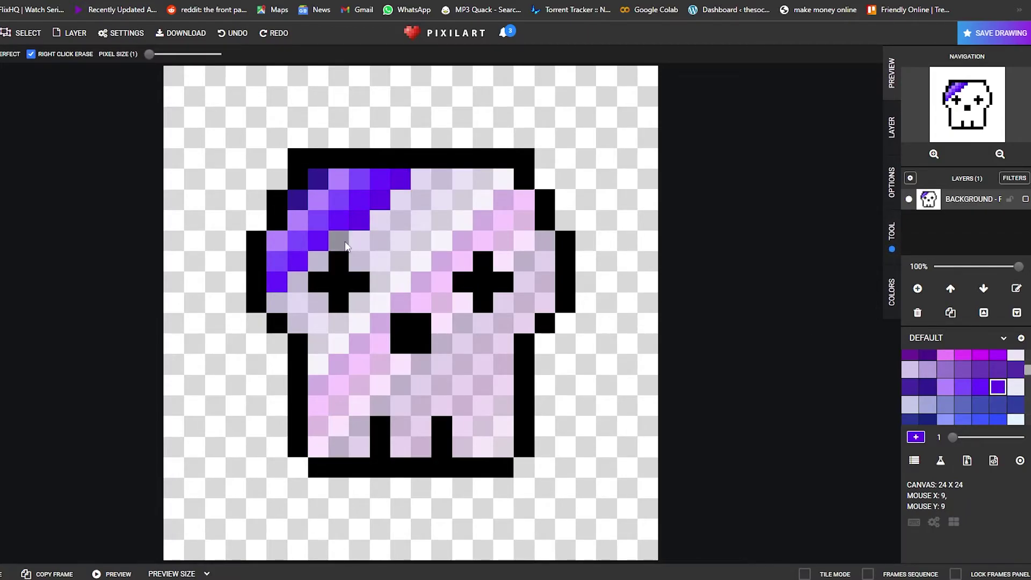
Paint a light grey-blue diagonal and a slightly darker one beside the violets, continuing past the left eye to the cheek.
{"action": "left_click", "coordinate": [927, 404]}
{"action": "left_click", "coordinate": [407, 202]}
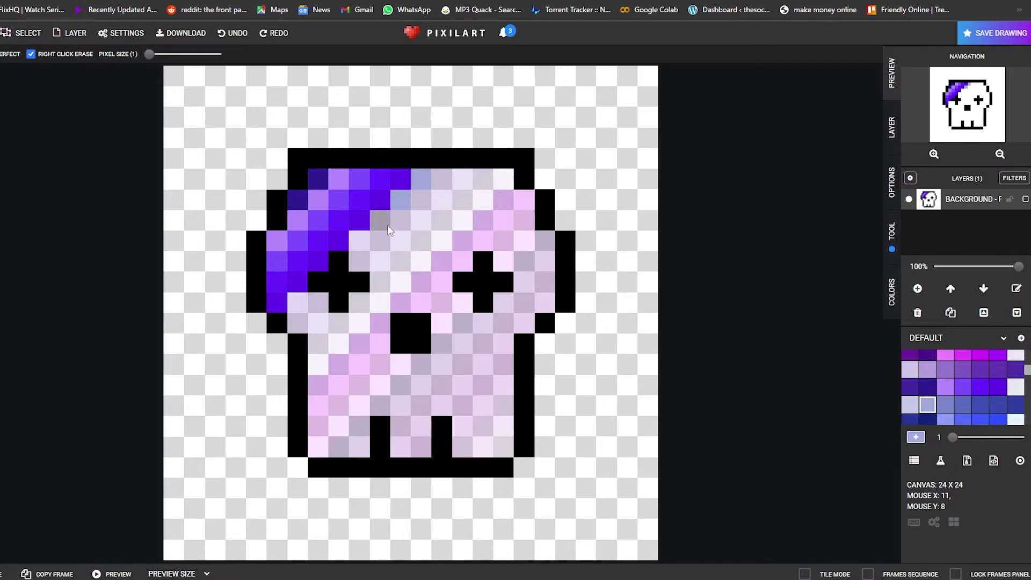
{"action": "left_click", "coordinate": [298, 302]}
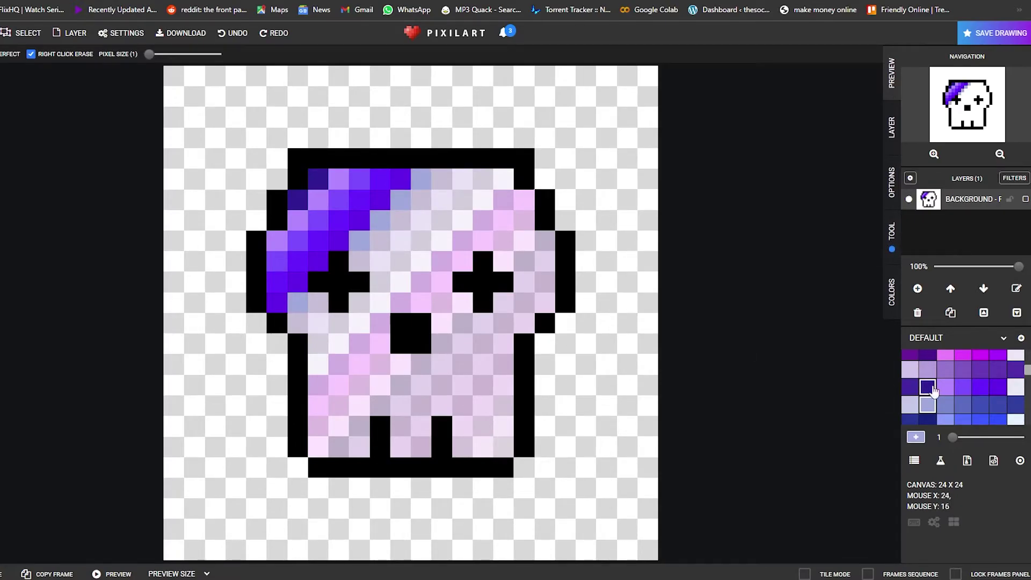
{"action": "left_click", "coordinate": [946, 405]}
{"action": "left_click", "coordinate": [430, 204]}
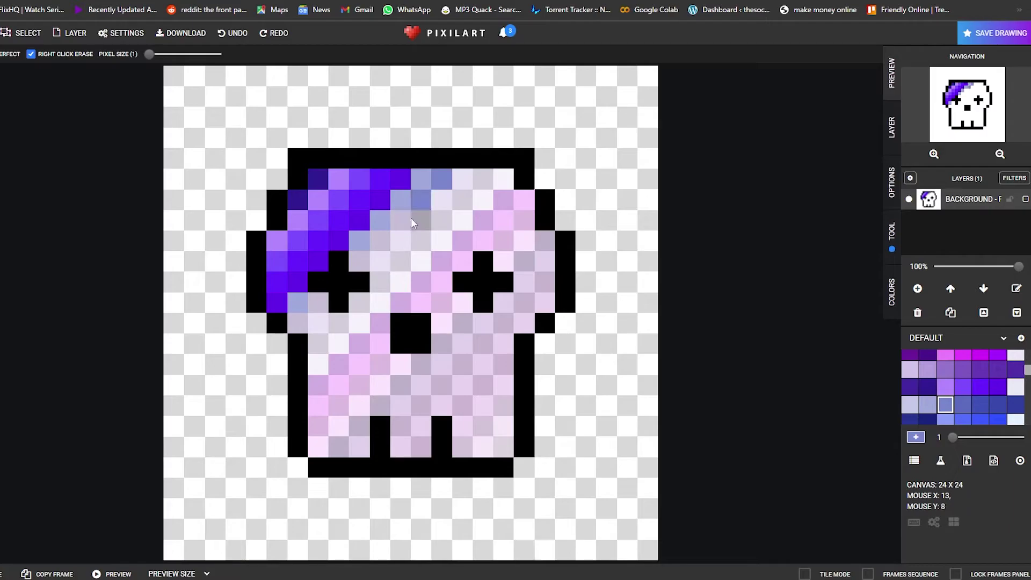
{"action": "left_click", "coordinate": [400, 220]}
{"action": "left_click", "coordinate": [358, 260]}
{"action": "left_click", "coordinate": [319, 302]}
{"action": "left_click", "coordinate": [298, 322]}
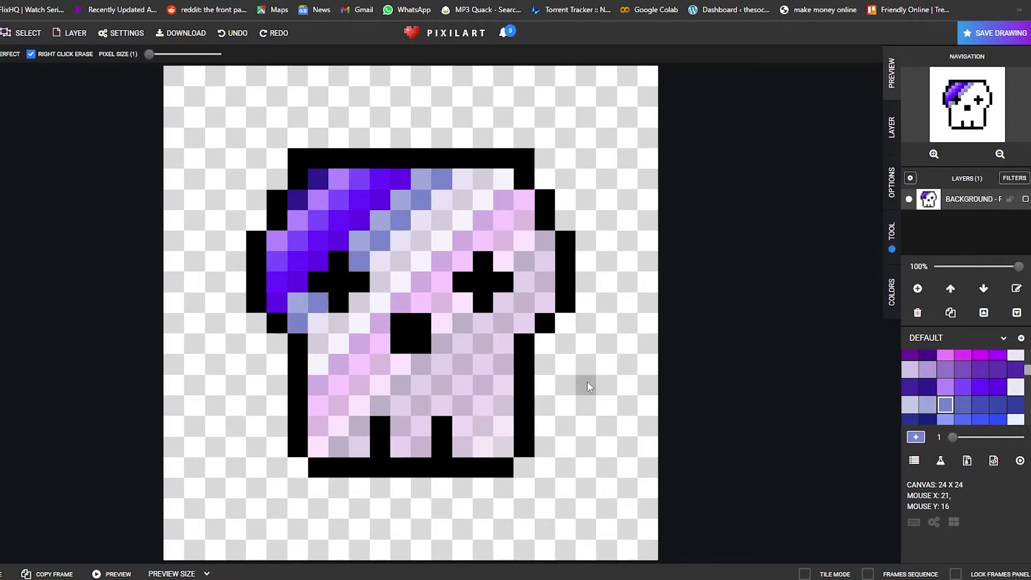
Continue the second frame's gradient with two diagonals in progressively deeper blues, from the skull's top edge past the left eye toward the jaw.
{"action": "left_click", "coordinate": [962, 404]}
{"action": "left_click", "coordinate": [451, 177]}
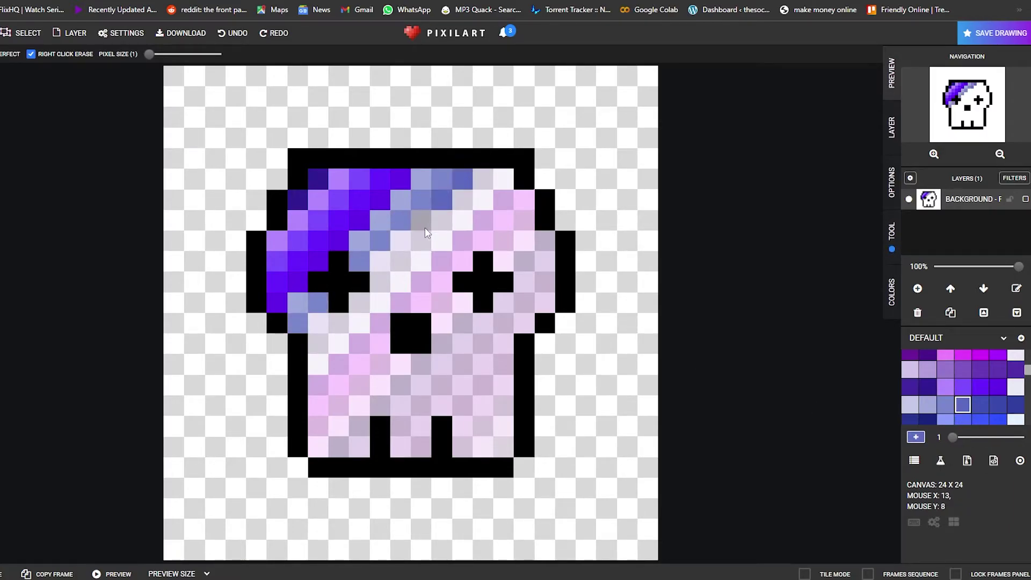
{"action": "left_click", "coordinate": [379, 260]}
{"action": "left_click", "coordinate": [318, 322]}
{"action": "left_click", "coordinate": [927, 404]}
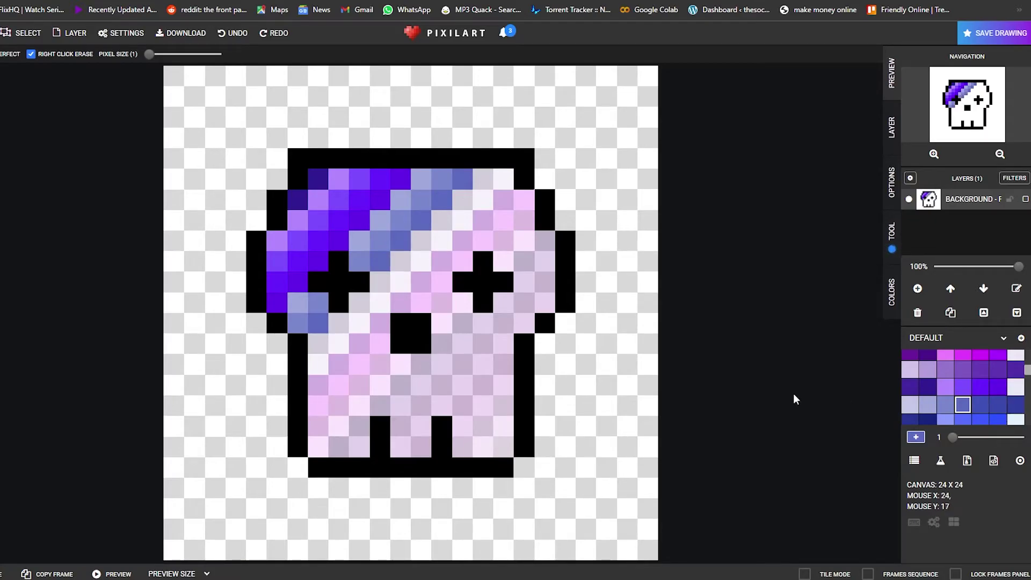
{"action": "left_click", "coordinate": [980, 404]}
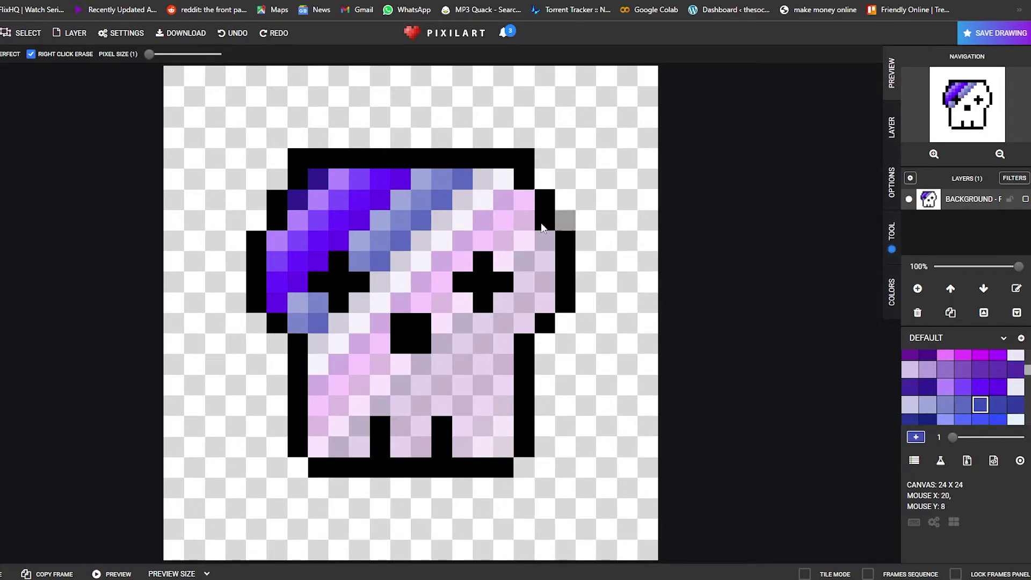
{"action": "left_click", "coordinate": [439, 229]}
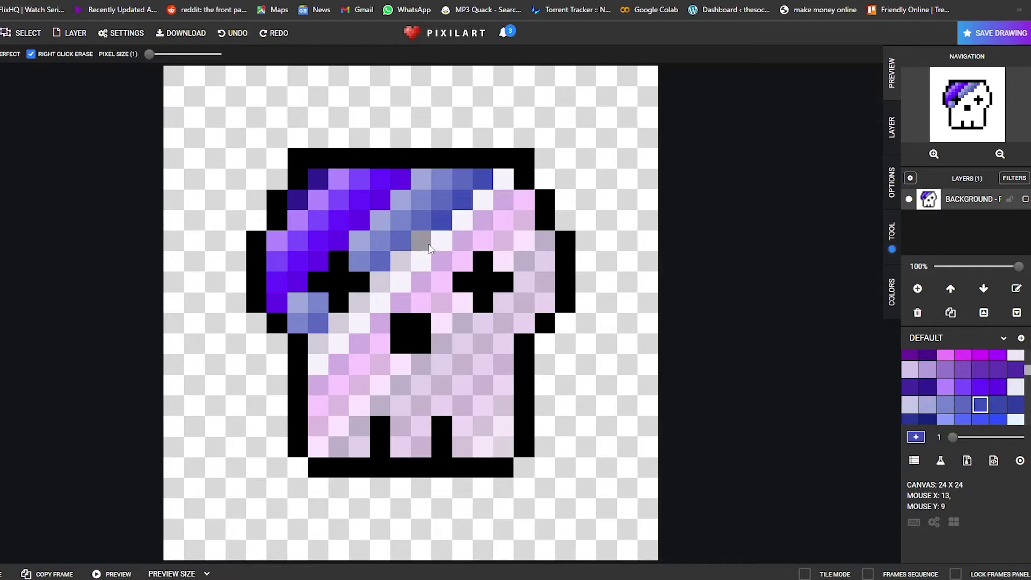
{"action": "left_click", "coordinate": [400, 262]}
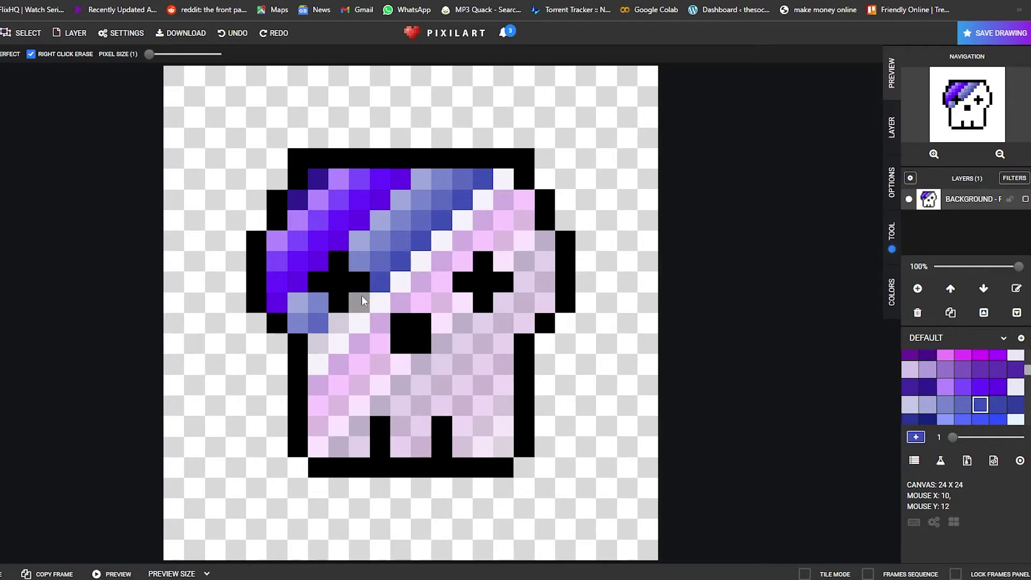
{"action": "left_click", "coordinate": [325, 342]}
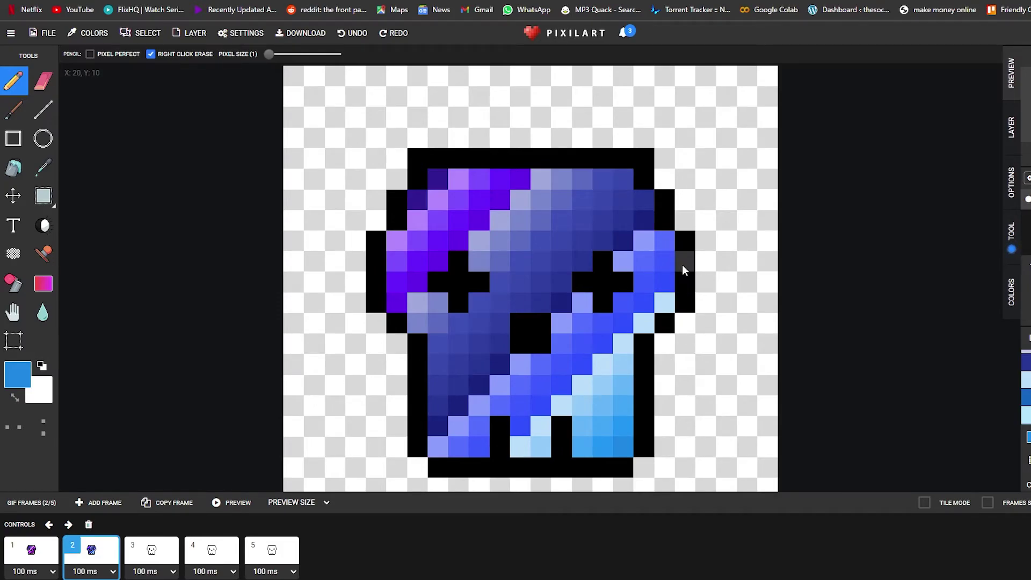
On the third frame, paint two- and four-pixel diagonals at the skull's upper-left corner in bright and slightly darker blue, and pick a deeper blue.
{"action": "left_click", "coordinate": [169, 561]}
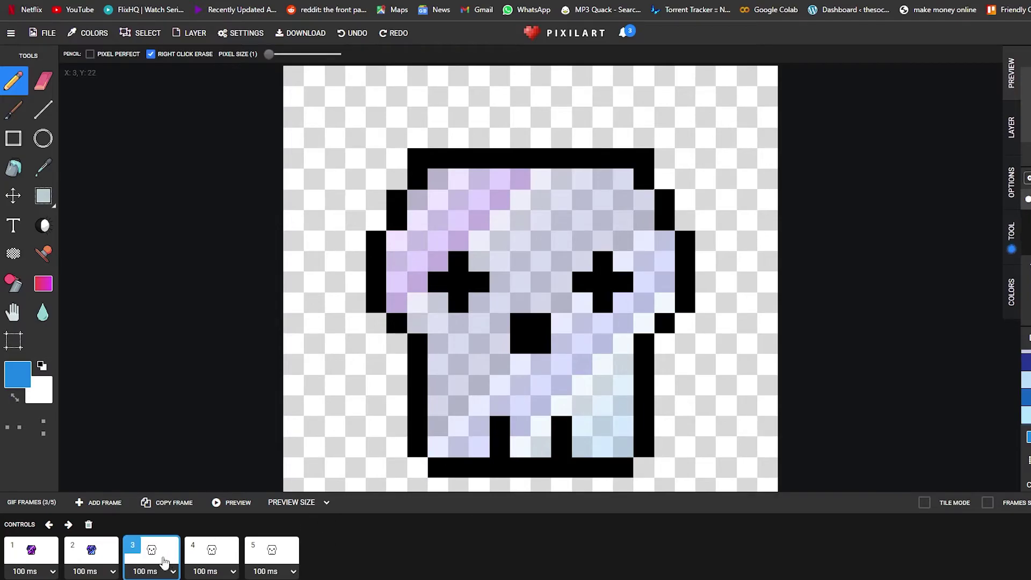
{"action": "left_click", "coordinate": [116, 559]}
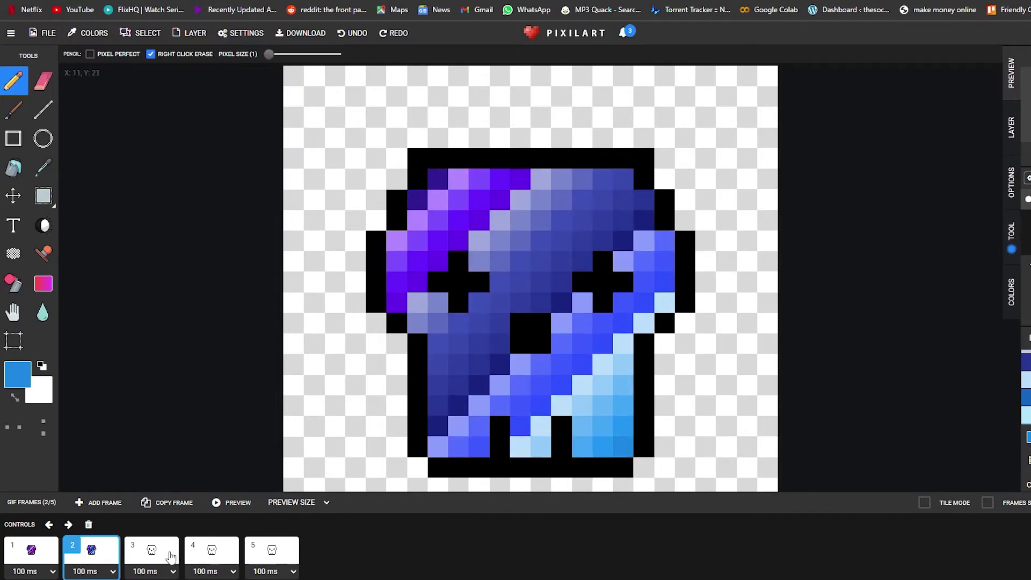
{"action": "left_click", "coordinate": [171, 557]}
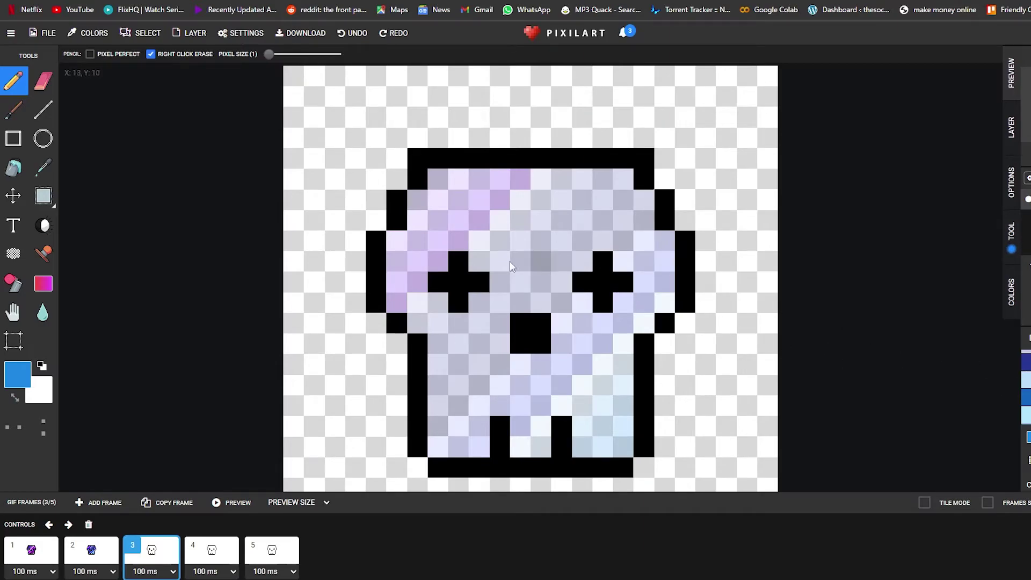
{"action": "left_click", "coordinate": [416, 202]}
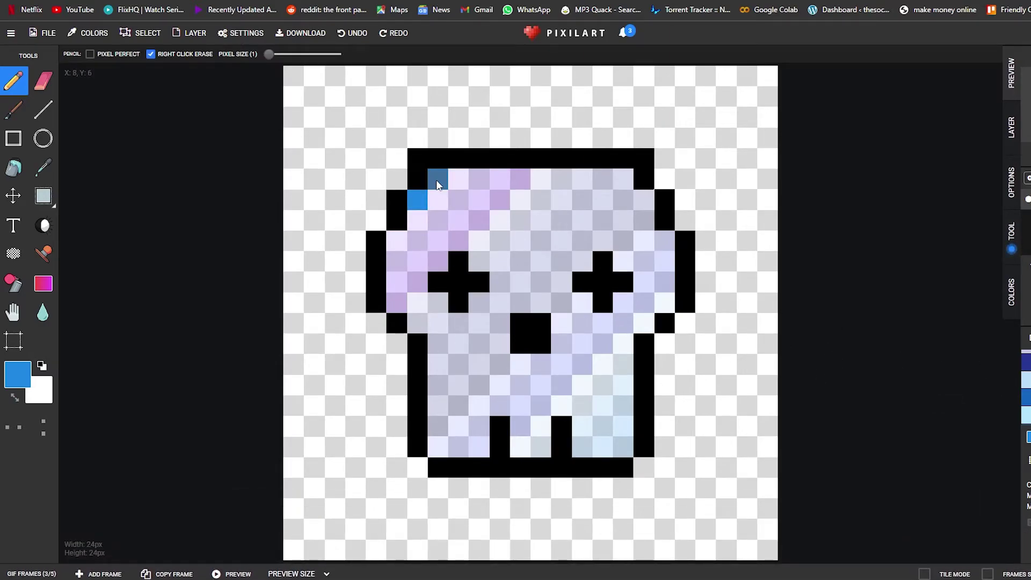
{"action": "left_click", "coordinate": [437, 181]}
{"action": "left_click", "coordinate": [334, 177]}
{"action": "left_click", "coordinate": [305, 224]}
{"action": "left_click", "coordinate": [276, 241]}
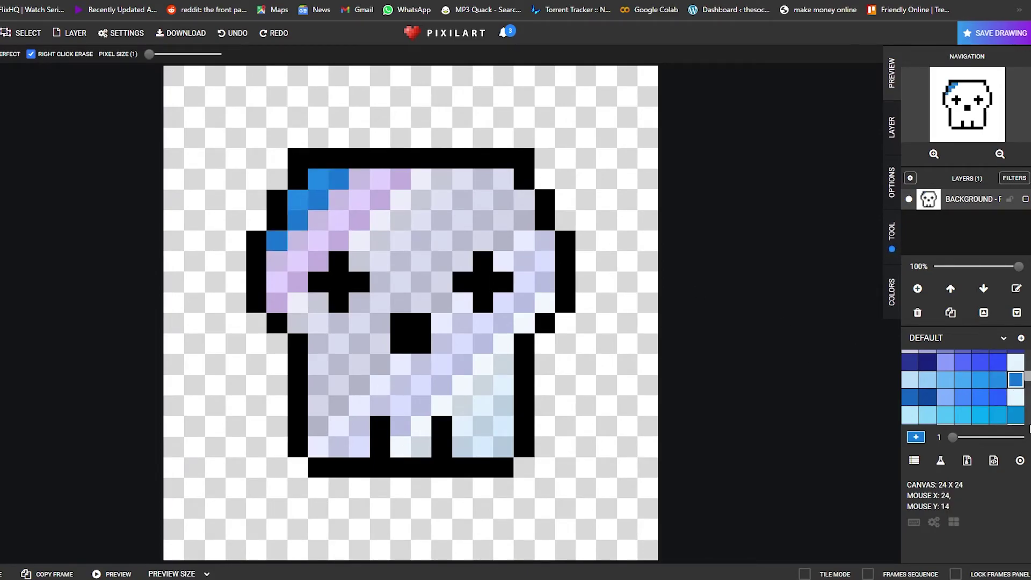
{"action": "left_click", "coordinate": [912, 399]}
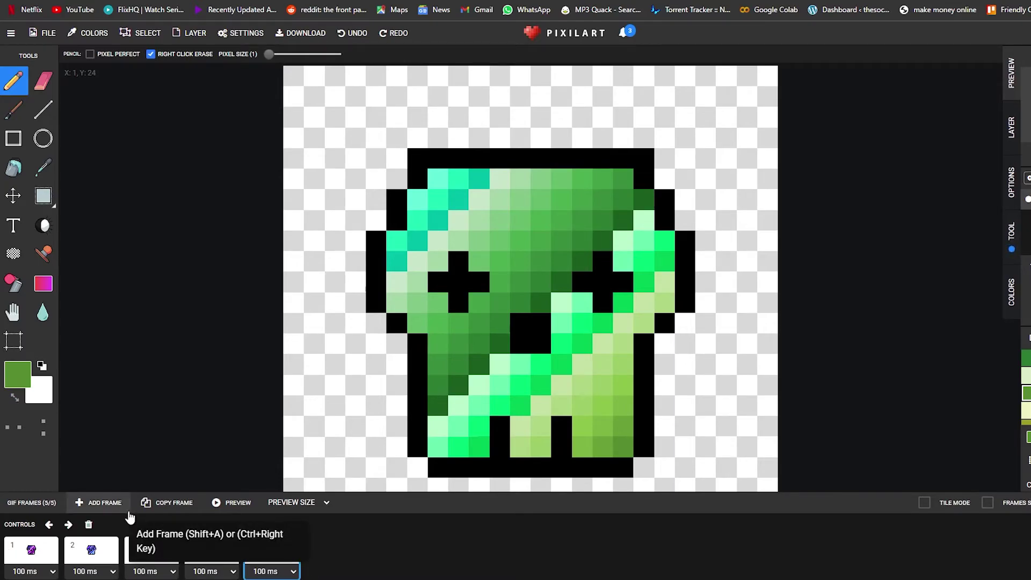
Preview the five-frame skull animation and watch how the gradient colors change from frame to frame.
{"action": "left_click", "coordinate": [225, 505]}
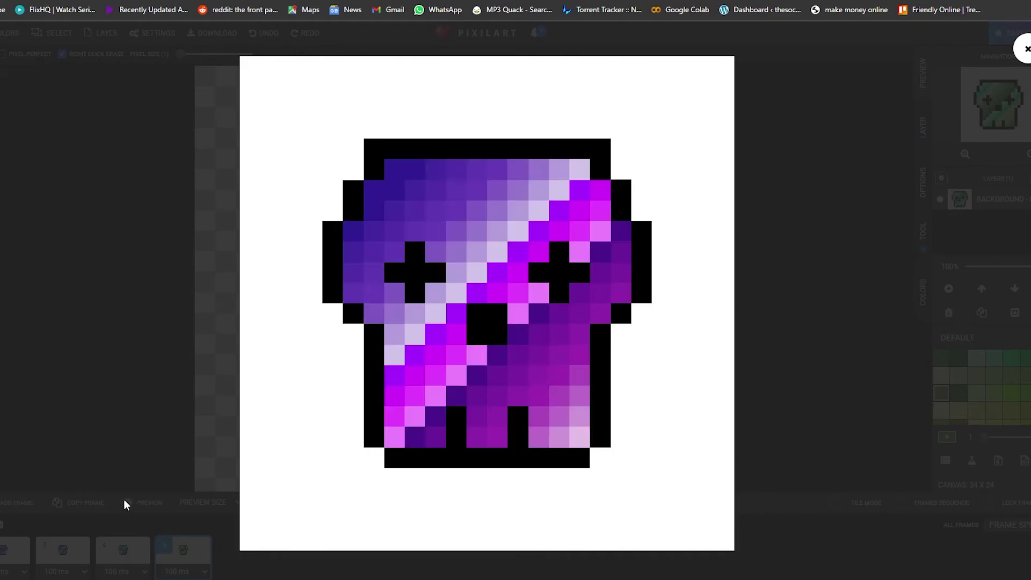
{"action": "mouse_move", "coordinate": [402, 207]}
{"action": "mouse_move", "coordinate": [424, 272]}
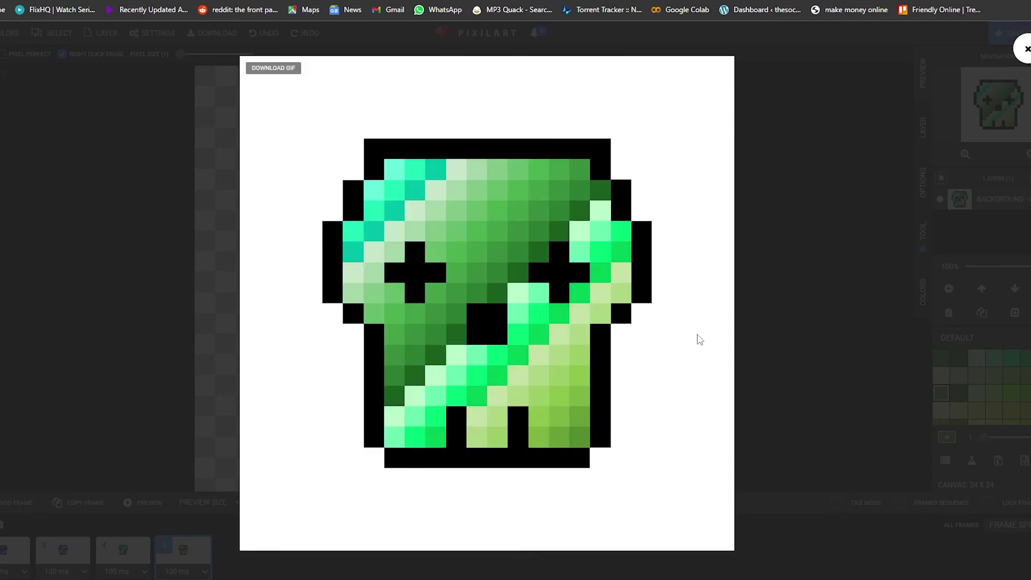
{"action": "mouse_move", "coordinate": [340, 276]}
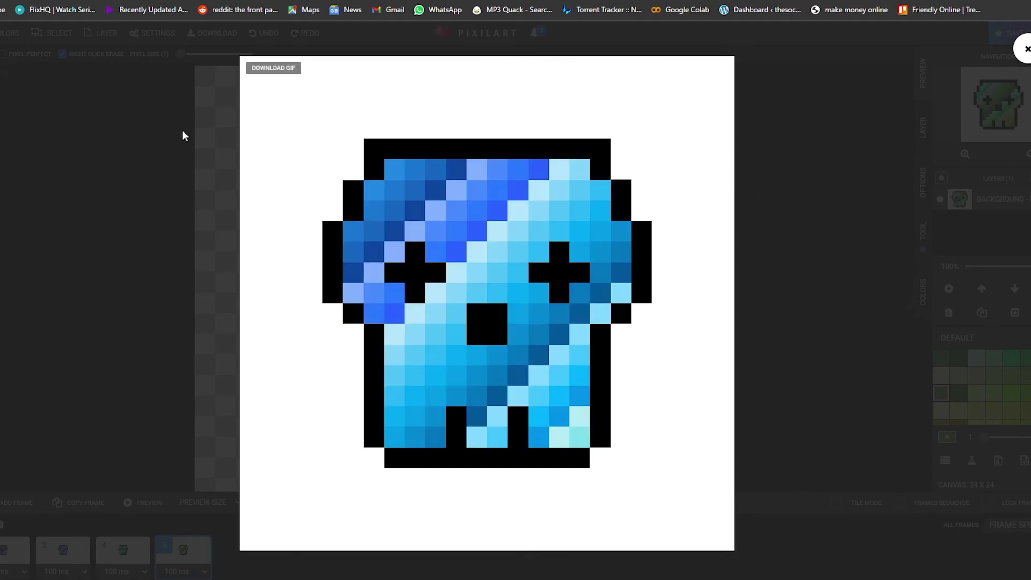
Download the animation as a GIF image and save it under the file name pixil-gif-drawing.
{"action": "left_click", "coordinate": [286, 71]}
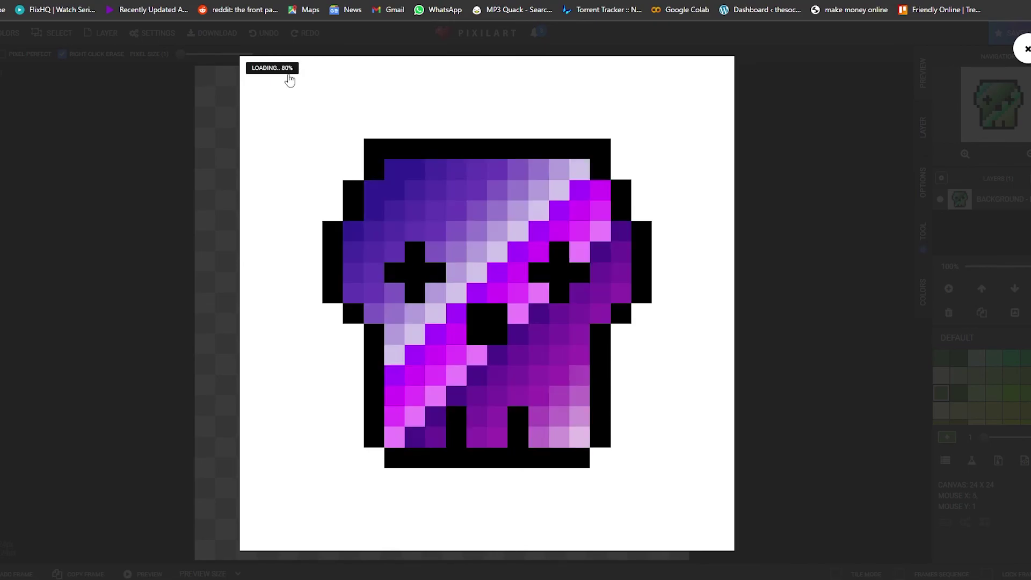
{"action": "left_click", "coordinate": [288, 72]}
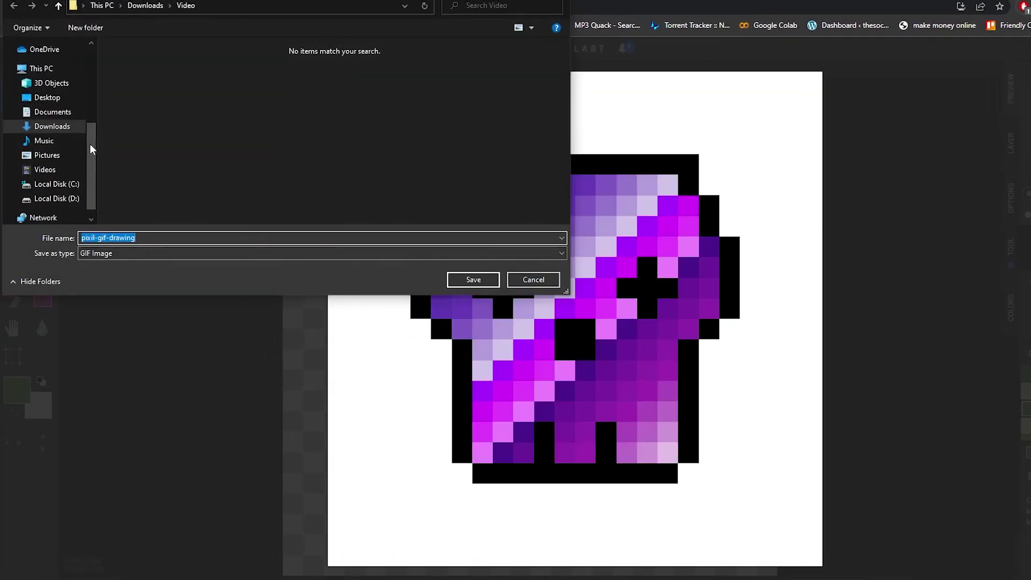
{"action": "left_click", "coordinate": [473, 280]}
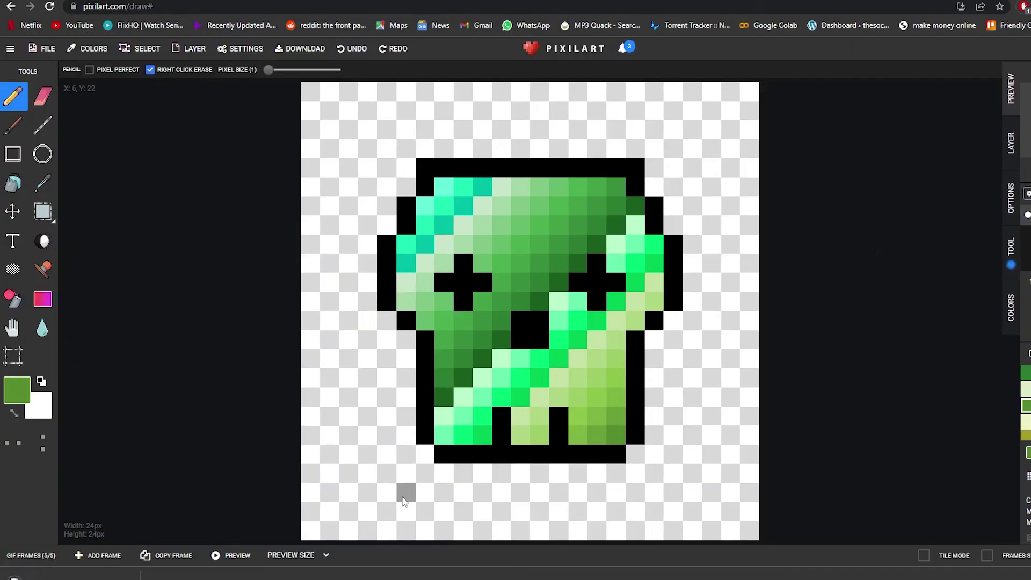